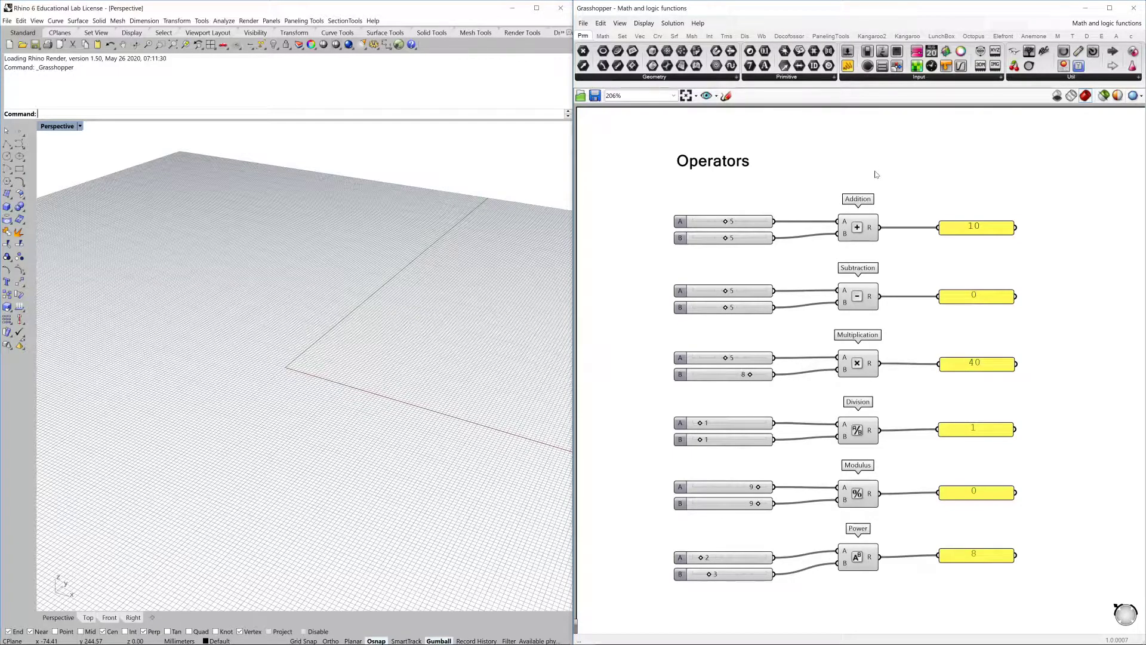
Step: Show the Math tab's Operators components and select the Addition sliders and its result panel showing 10
{"action": "right_click", "coordinate": [881, 172]}
{"action": "mouse_move", "coordinate": [949, 185]}
{"action": "right_mouse_down"}
{"action": "mouse_move", "coordinate": [946, 170]}
{"action": "mouse_move", "coordinate": [940, 179]}
{"action": "right_mouse_up"}
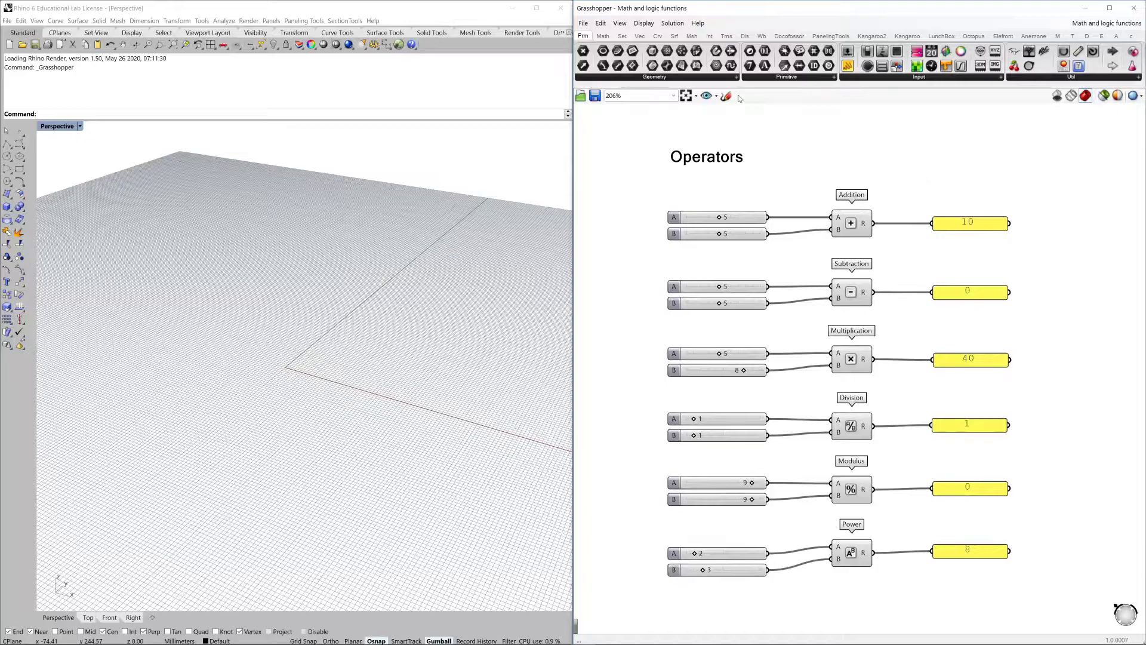
{"action": "left_click", "coordinate": [604, 36]}
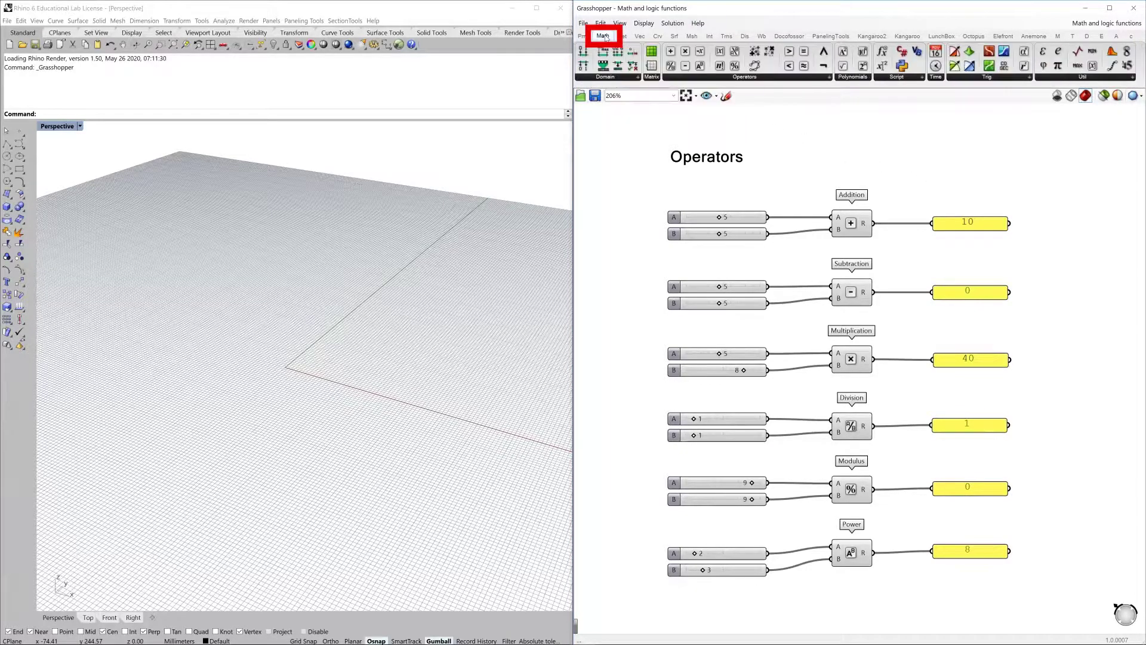
{"action": "left_click", "coordinate": [751, 78]}
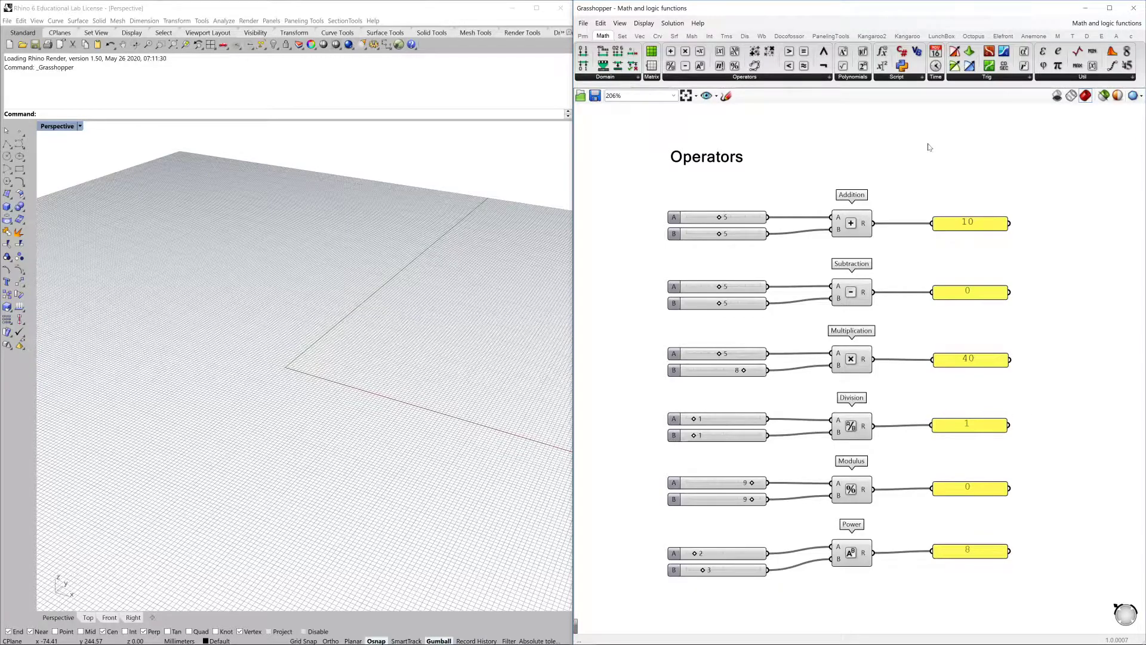
{"action": "left_click_drag", "start_coordinate": [646, 196], "coordinate": [781, 252]}
{"action": "left_click", "coordinate": [957, 227]}
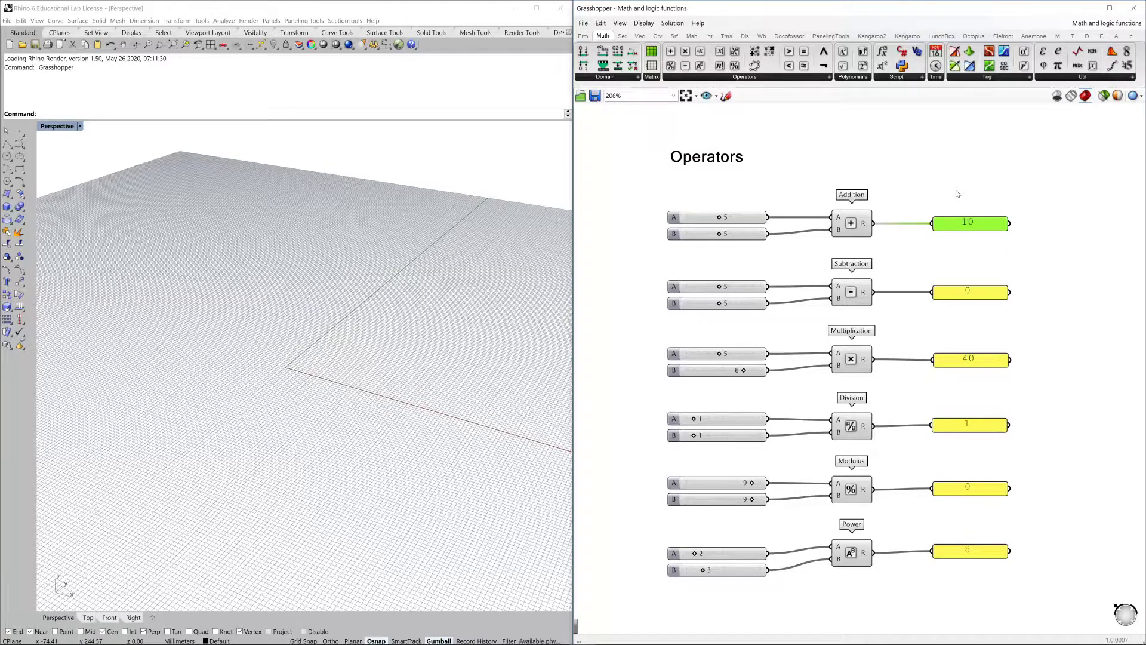
{"action": "left_click", "coordinate": [921, 182]}
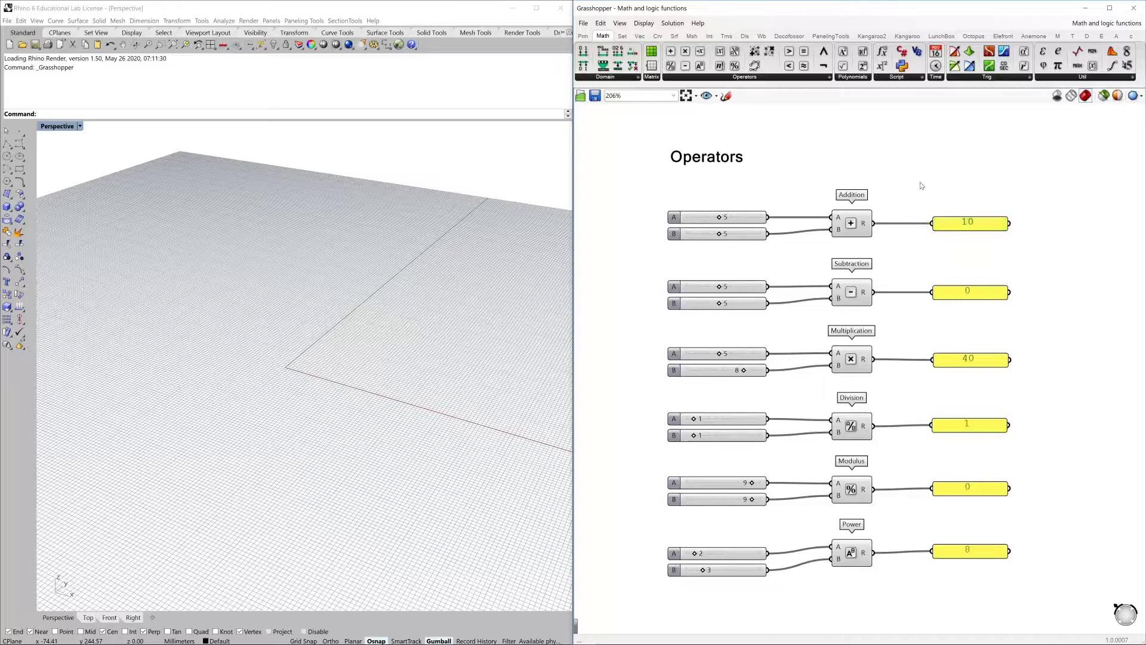
{"action": "left_click", "coordinate": [851, 224]}
{"action": "left_click", "coordinate": [723, 217]}
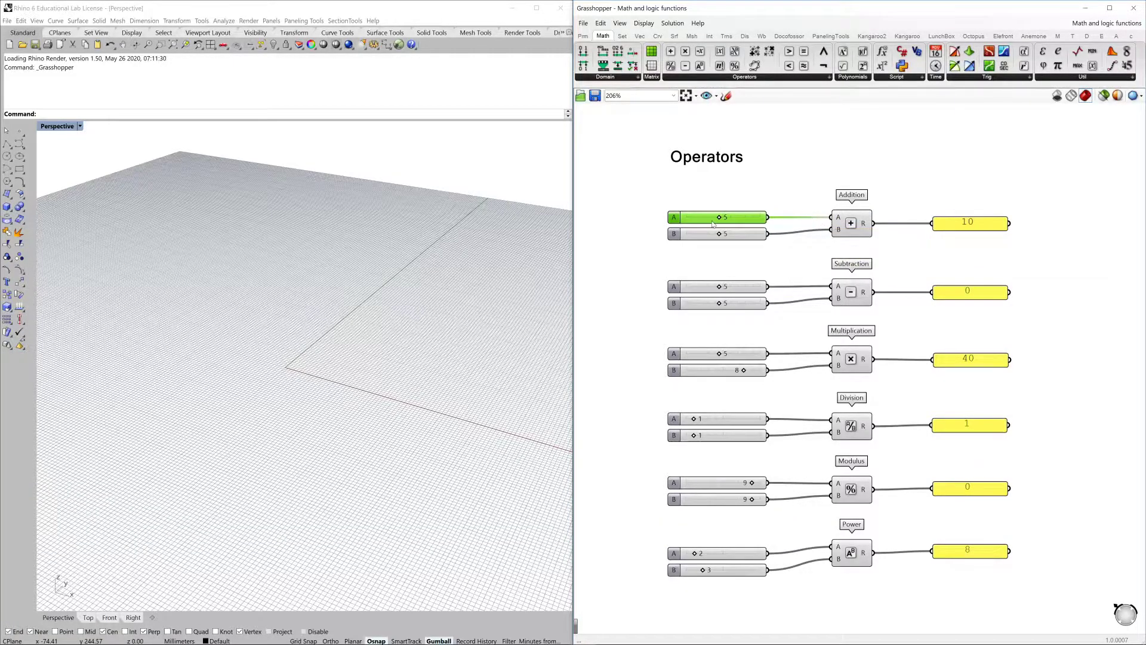
{"action": "left_click_drag", "start_coordinate": [722, 219], "coordinate": [721, 221]}
{"action": "scroll", "coordinate": [839, 218], "scroll_direction": "up", "scroll_amount": 3}
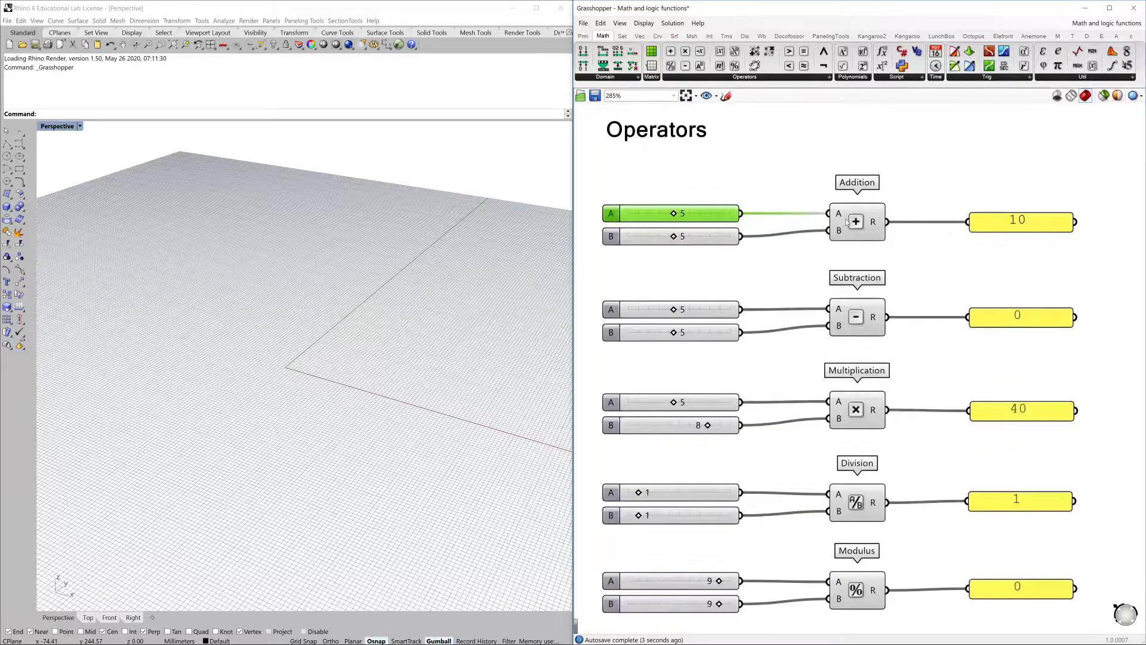
{"action": "scroll", "coordinate": [842, 217], "scroll_direction": "up", "scroll_amount": 3}
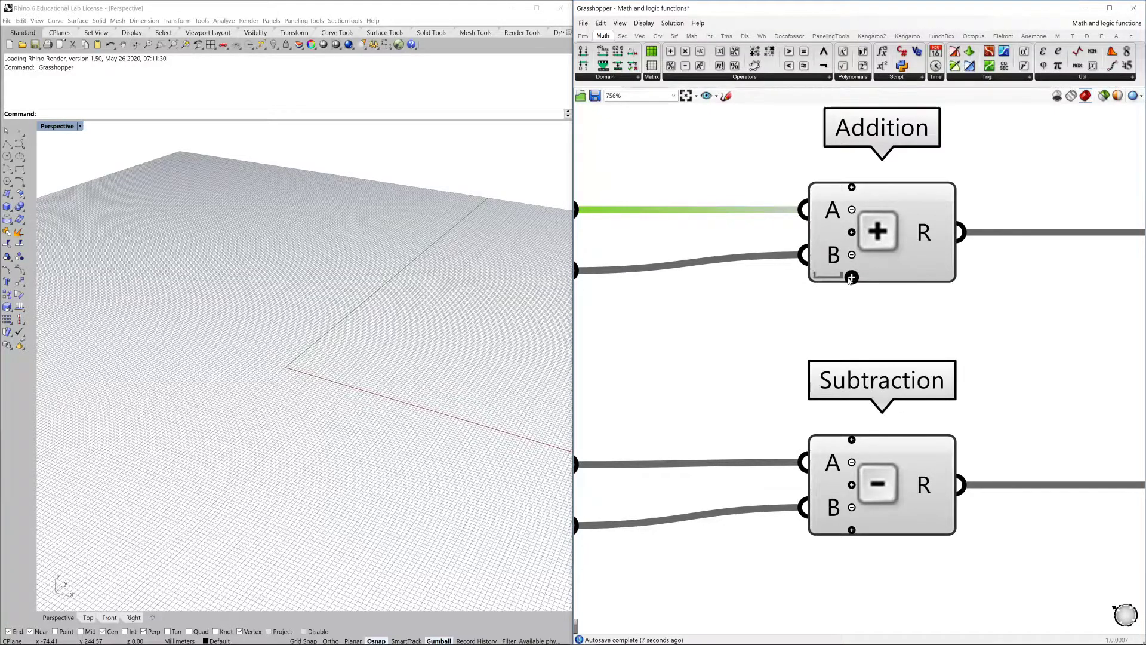
{"action": "left_click", "coordinate": [852, 277]}
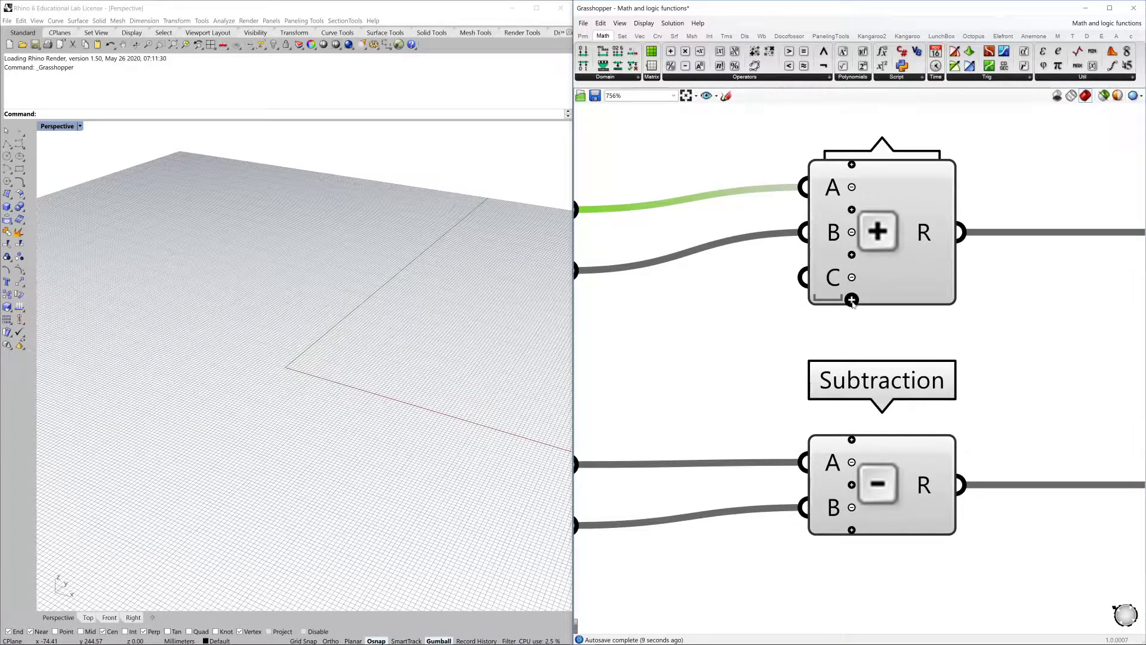
{"action": "left_click", "coordinate": [853, 299]}
{"action": "left_click", "coordinate": [852, 299]}
{"action": "left_click", "coordinate": [852, 275]}
{"action": "scroll", "coordinate": [893, 322], "scroll_direction": "down", "scroll_amount": 3}
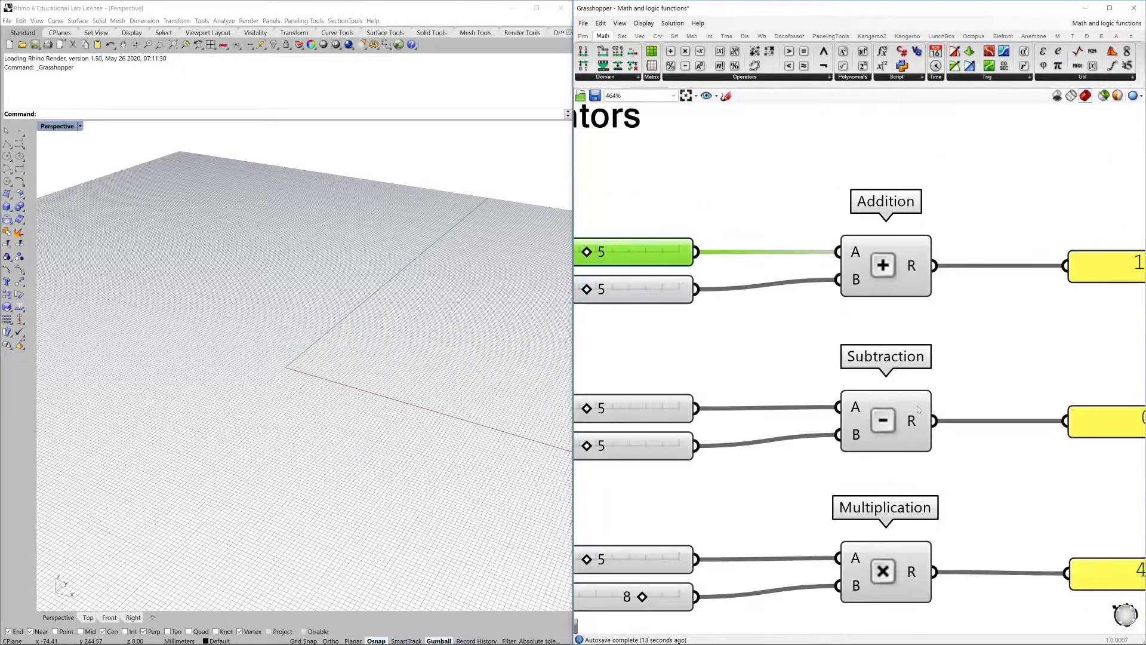
{"action": "scroll", "coordinate": [940, 463], "scroll_direction": "down", "scroll_amount": 3}
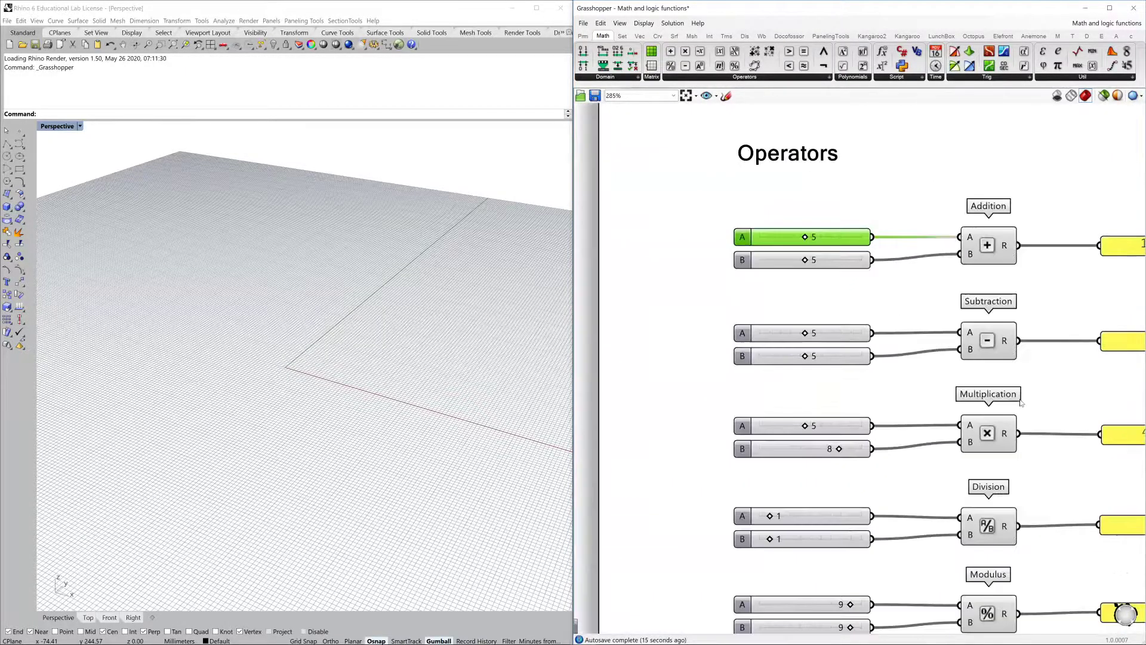
{"action": "right_click_drag", "start_coordinate": [902, 430], "coordinate": [901, 410]}
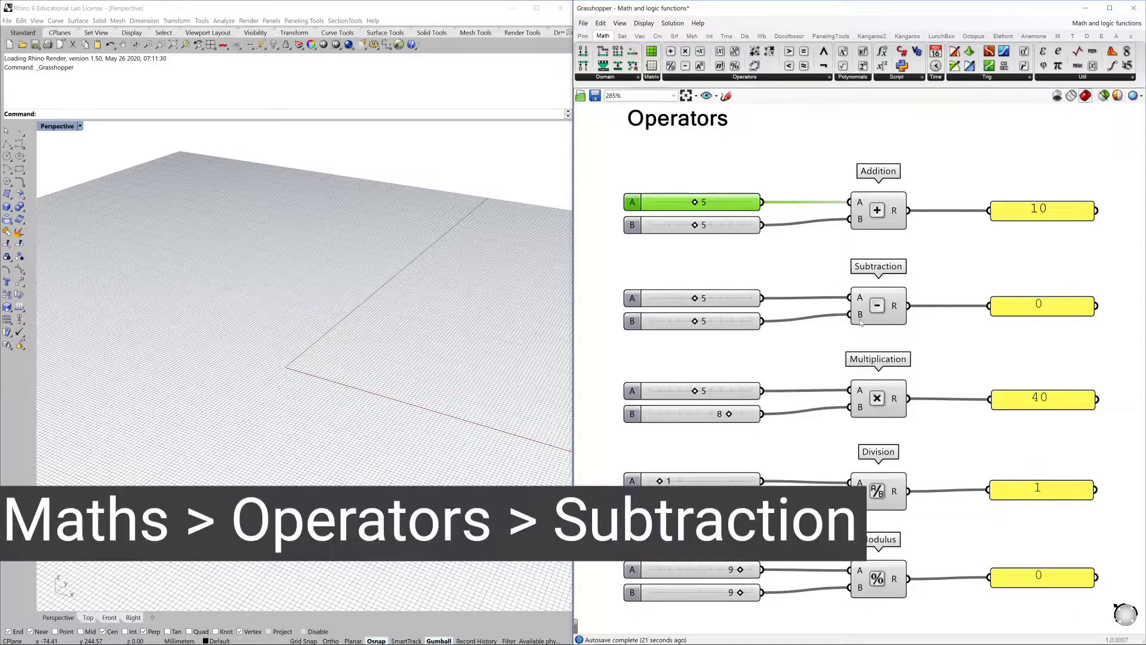
Step: Set Subtraction's B slider to 7 (5 − 7 = −2) and lower Multiplication's B from 8 to 5
{"action": "left_click_drag", "start_coordinate": [695, 299], "coordinate": [717, 325]}
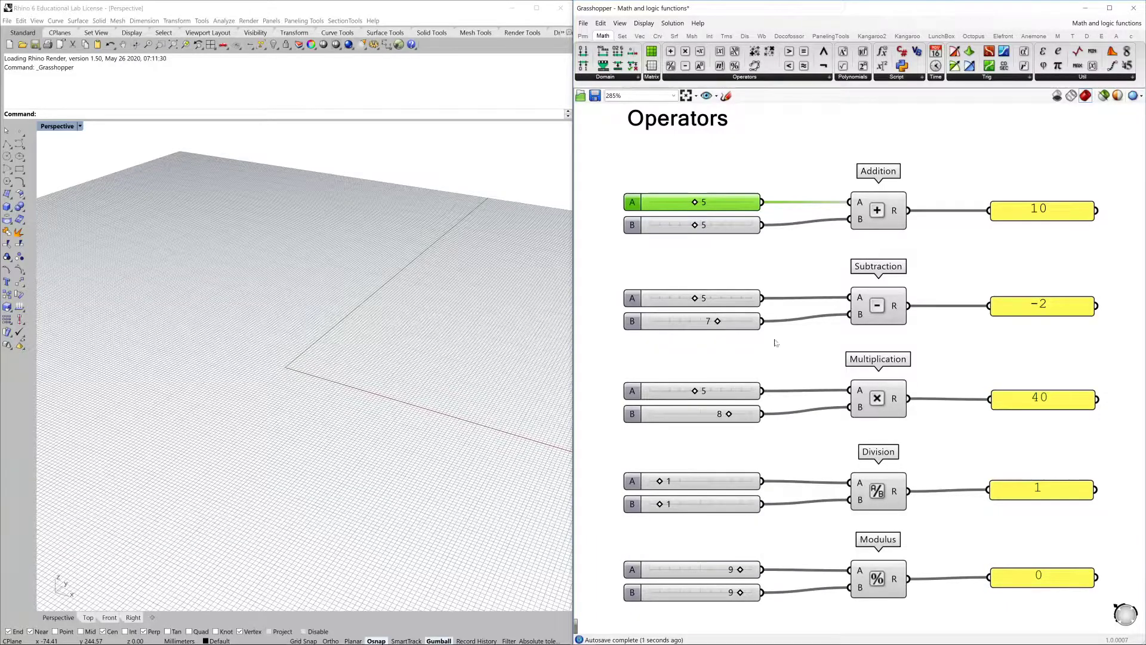
{"action": "left_click", "coordinate": [625, 285]}
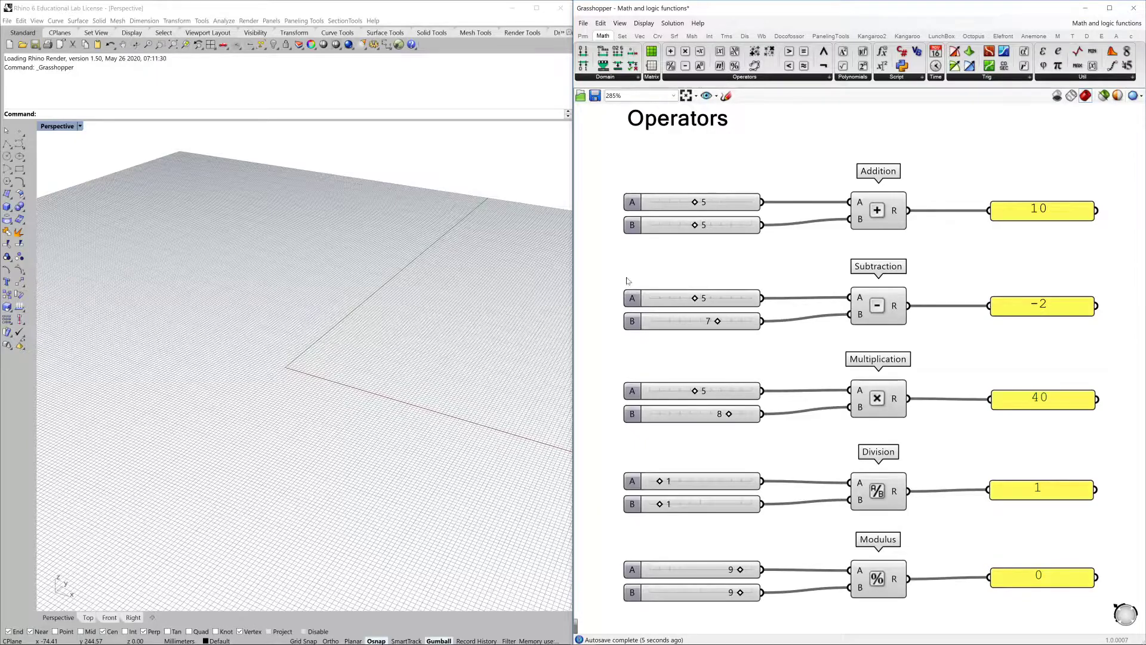
{"action": "scroll", "coordinate": [798, 302], "scroll_direction": "down", "scroll_amount": 3}
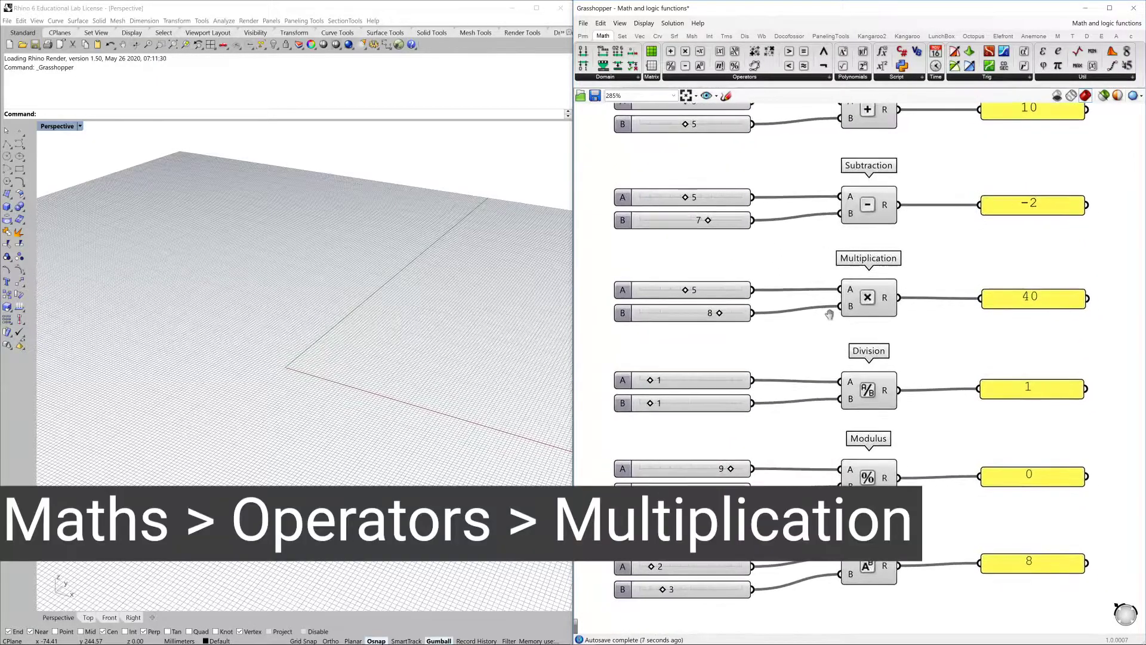
{"action": "left_click_drag", "start_coordinate": [726, 314], "coordinate": [695, 318]}
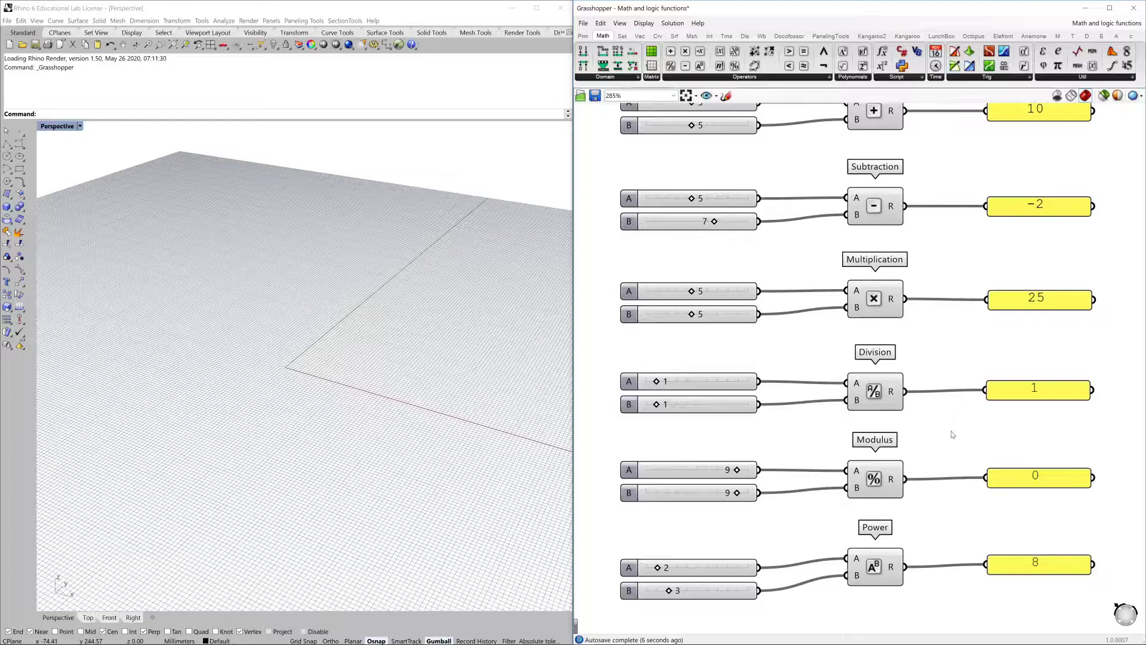
{"action": "right_click_drag", "start_coordinate": [952, 435], "coordinate": [947, 345]}
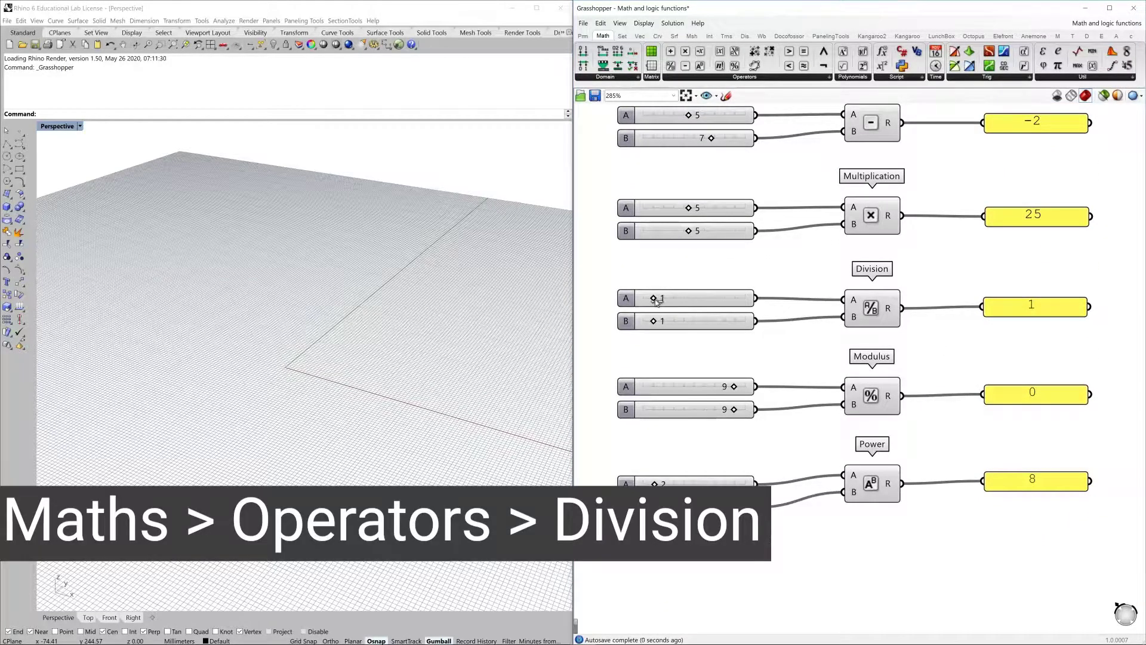
{"action": "left_click_drag", "start_coordinate": [656, 300], "coordinate": [644, 324]}
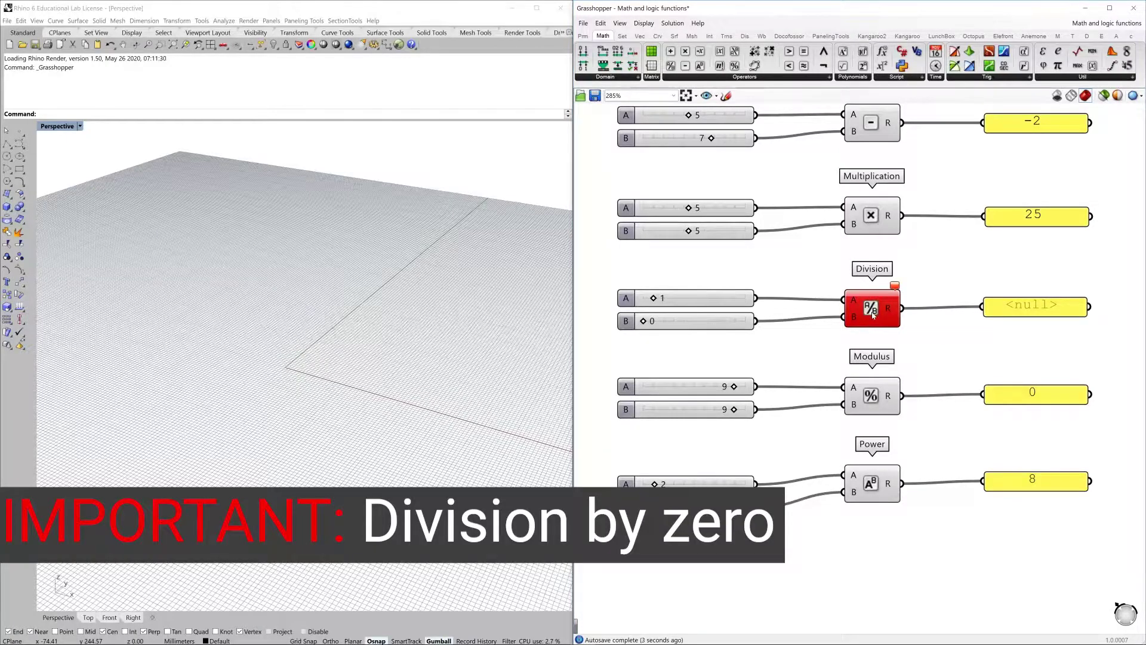
{"action": "mouse_move", "coordinate": [899, 291]}
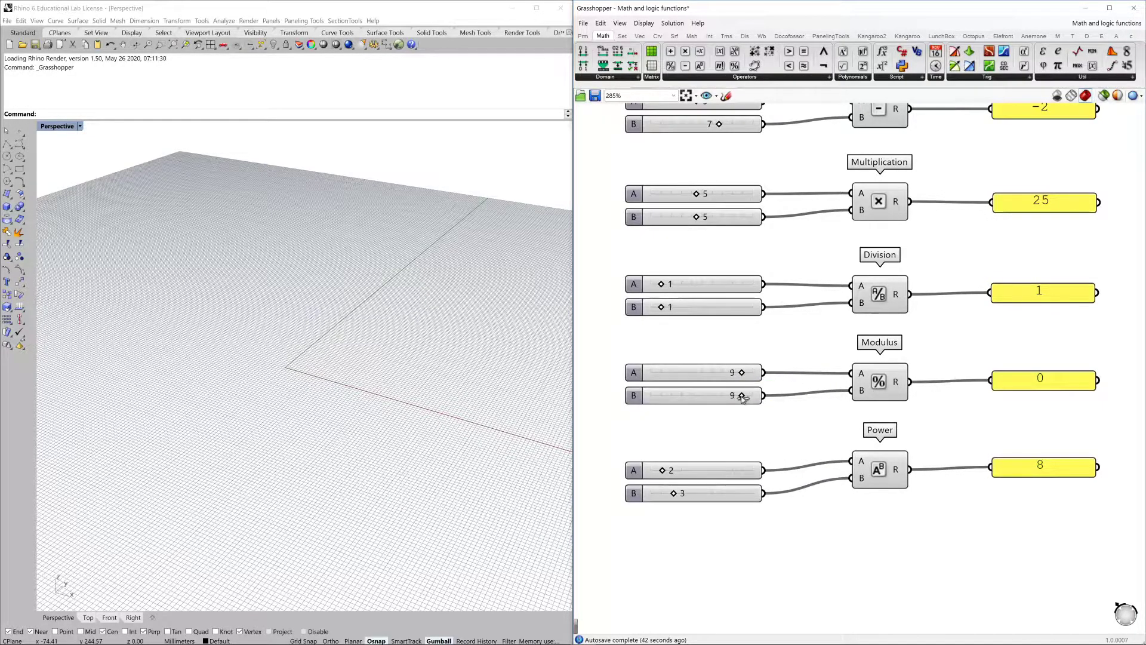
Step: Set the Modulus B slider to 4 (9 mod 4 = 1) and raise Power's exponent B to 5 (2⁵ = 32)
{"action": "left_click_drag", "start_coordinate": [744, 398], "coordinate": [678, 398]}
{"action": "left_click_drag", "start_coordinate": [679, 399], "coordinate": [686, 400]}
{"action": "left_click_drag", "start_coordinate": [885, 471], "coordinate": [885, 475]}
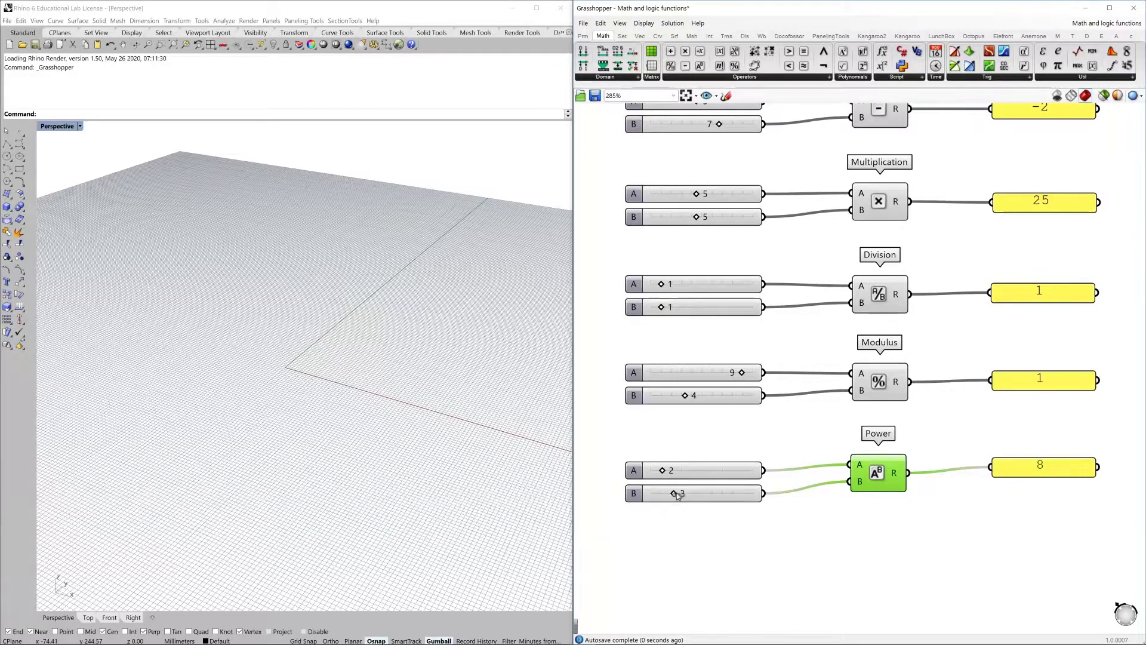
{"action": "left_click_drag", "start_coordinate": [675, 494], "coordinate": [683, 495]}
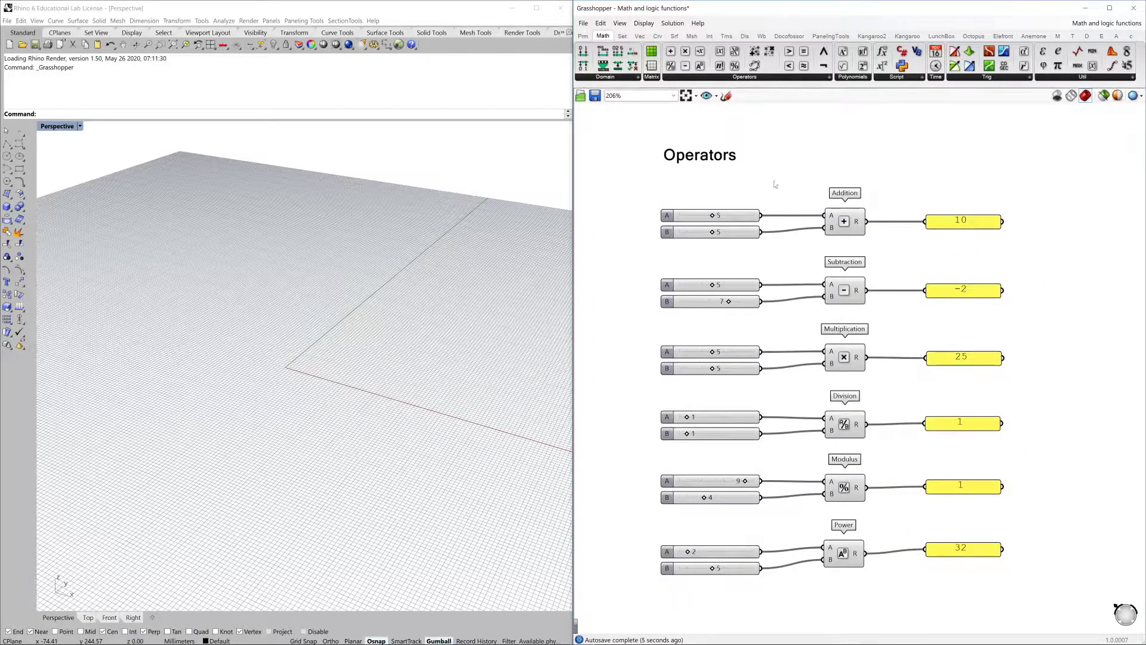
Step: Jump to the Constants named view, list the Math Util components and select the Pi component
{"action": "left_click", "coordinate": [716, 97]}
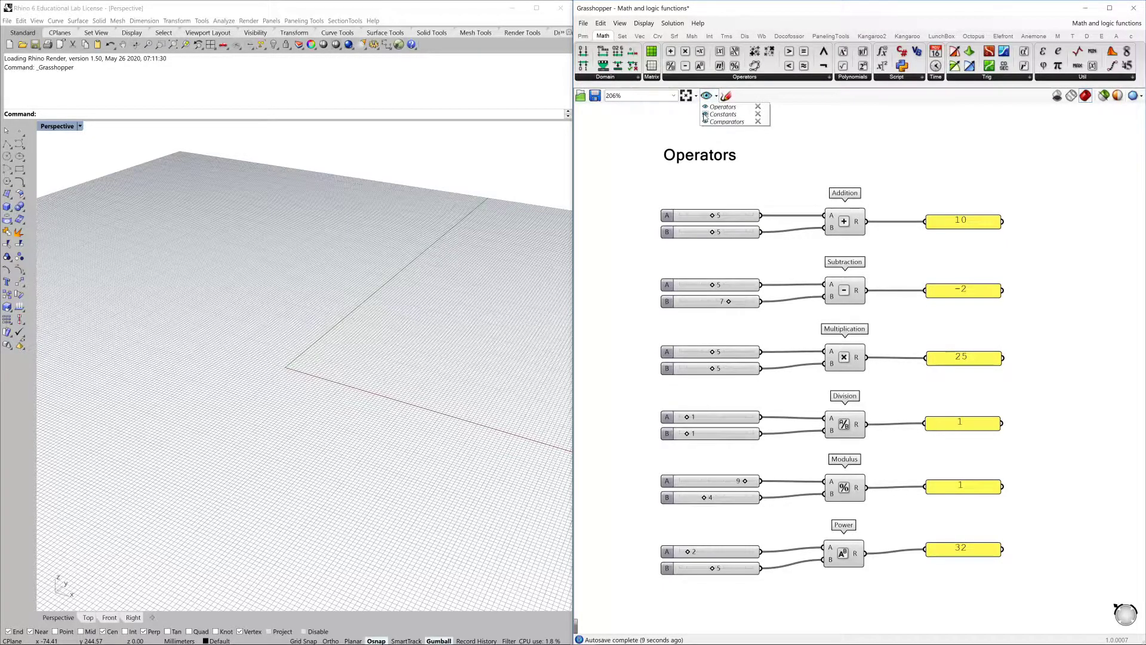
{"action": "left_click", "coordinate": [706, 114]}
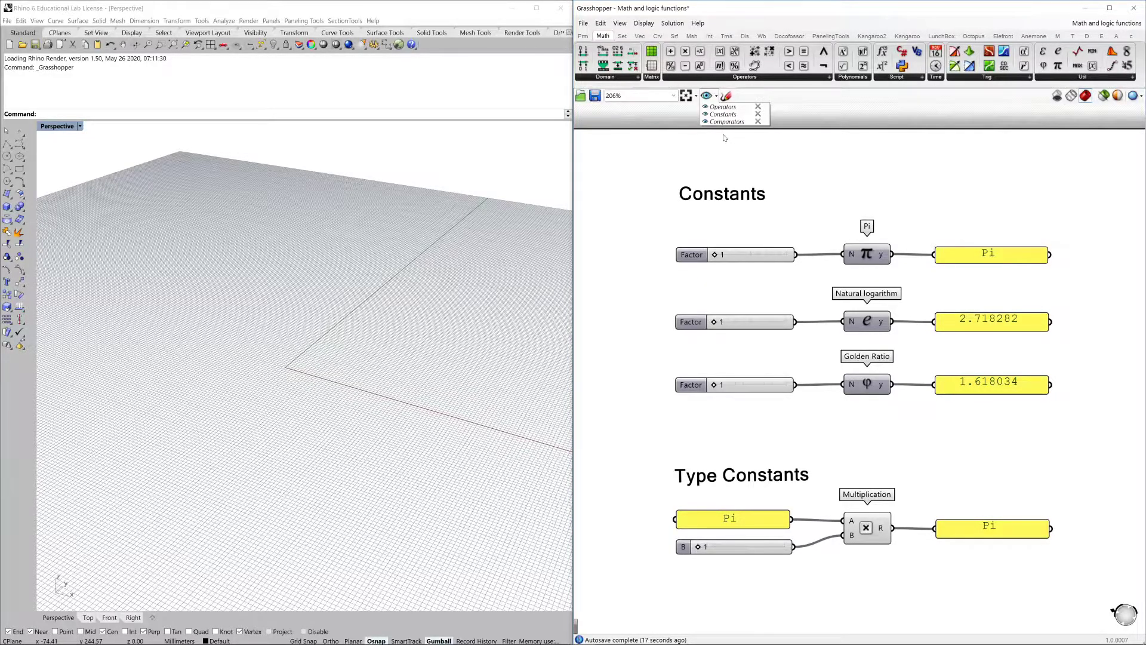
{"action": "left_click", "coordinate": [796, 83]}
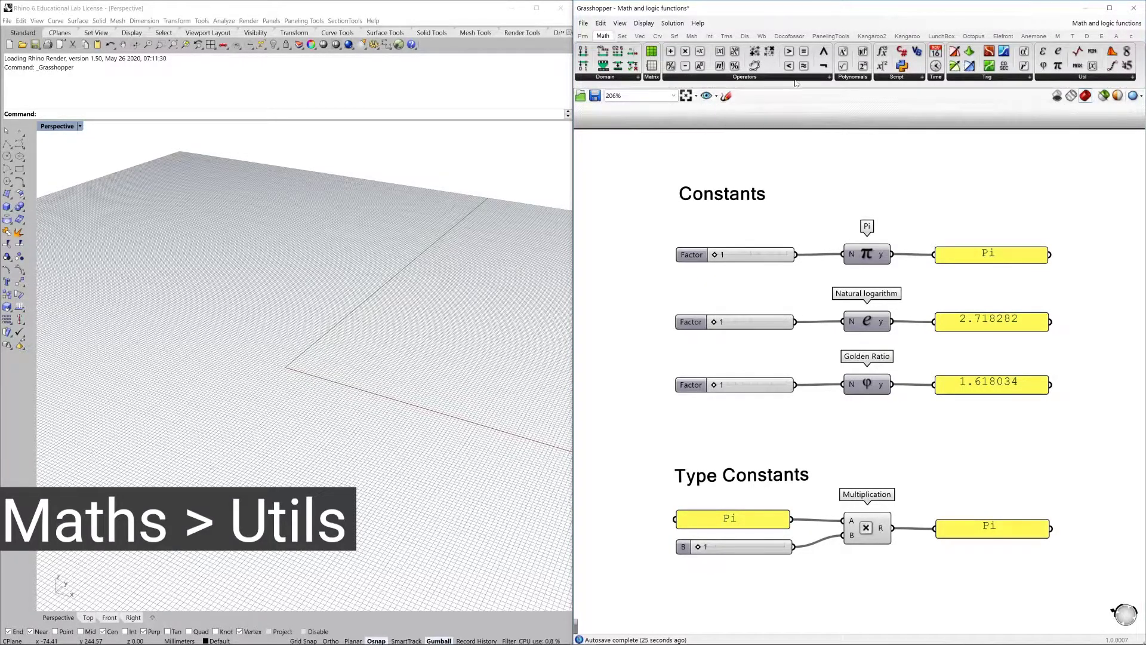
{"action": "left_click", "coordinate": [1053, 77]}
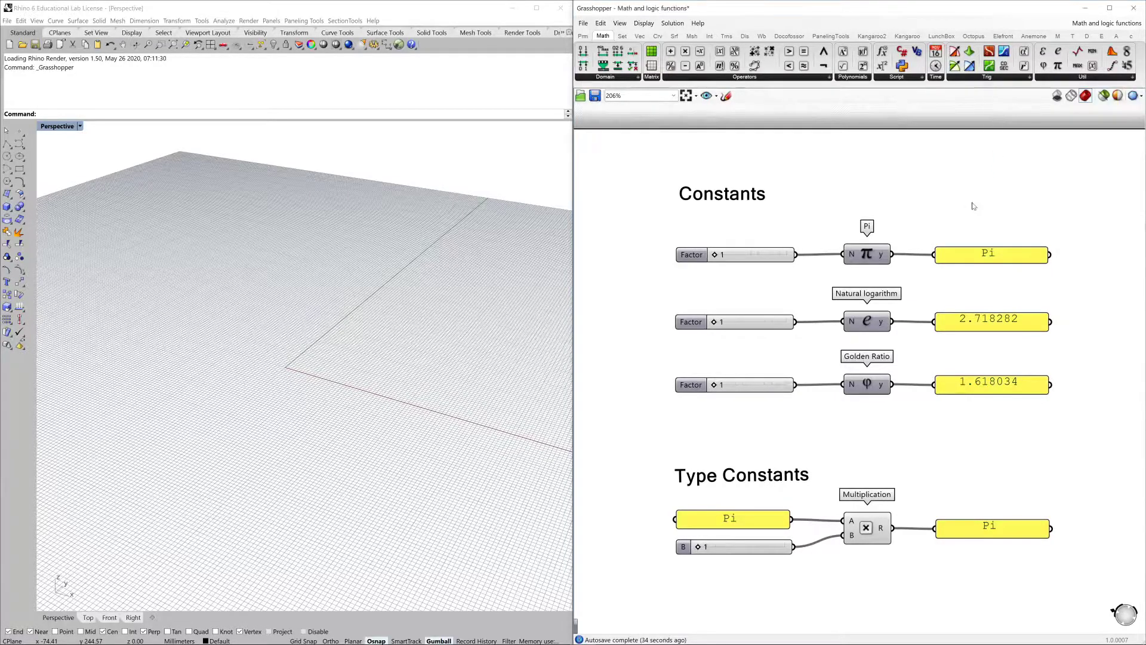
{"action": "scroll", "coordinate": [975, 197], "scroll_direction": "up", "scroll_amount": 1}
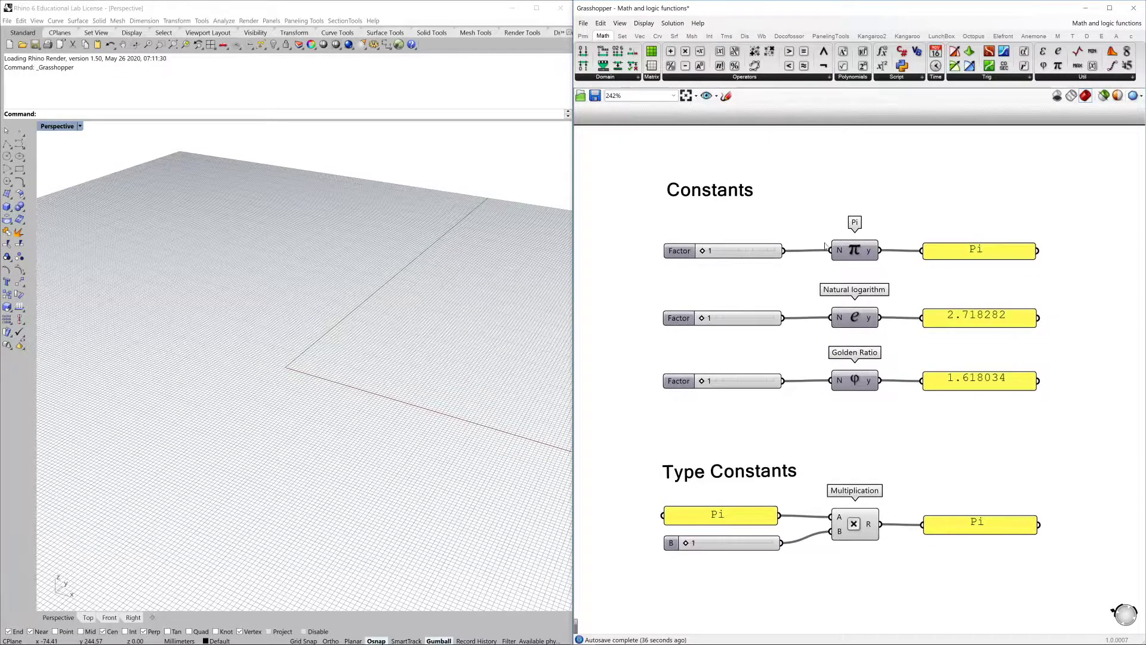
{"action": "left_click", "coordinate": [861, 254]}
Step: Inspect the Pi and natural logarithm output panels, nudging the Pi panel slightly
{"action": "left_click", "coordinate": [923, 224]}
{"action": "left_click", "coordinate": [970, 252]}
{"action": "left_click_drag", "start_coordinate": [971, 252], "coordinate": [969, 255]}
{"action": "scroll", "coordinate": [984, 297], "scroll_direction": "down", "scroll_amount": 1}
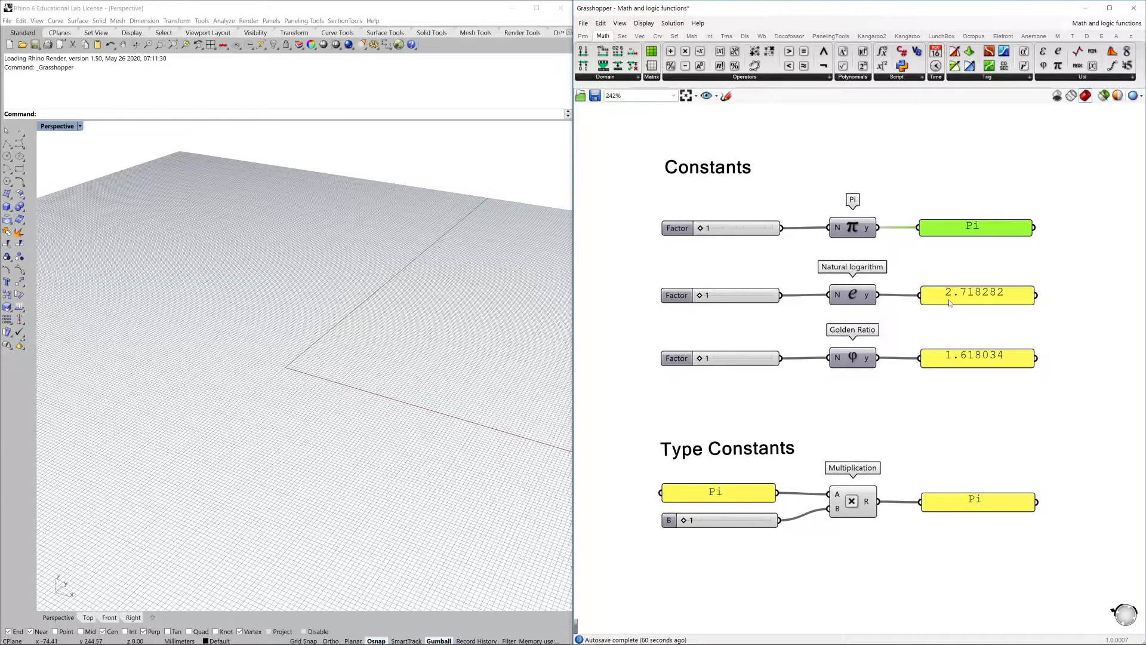
{"action": "left_click", "coordinate": [959, 297]}
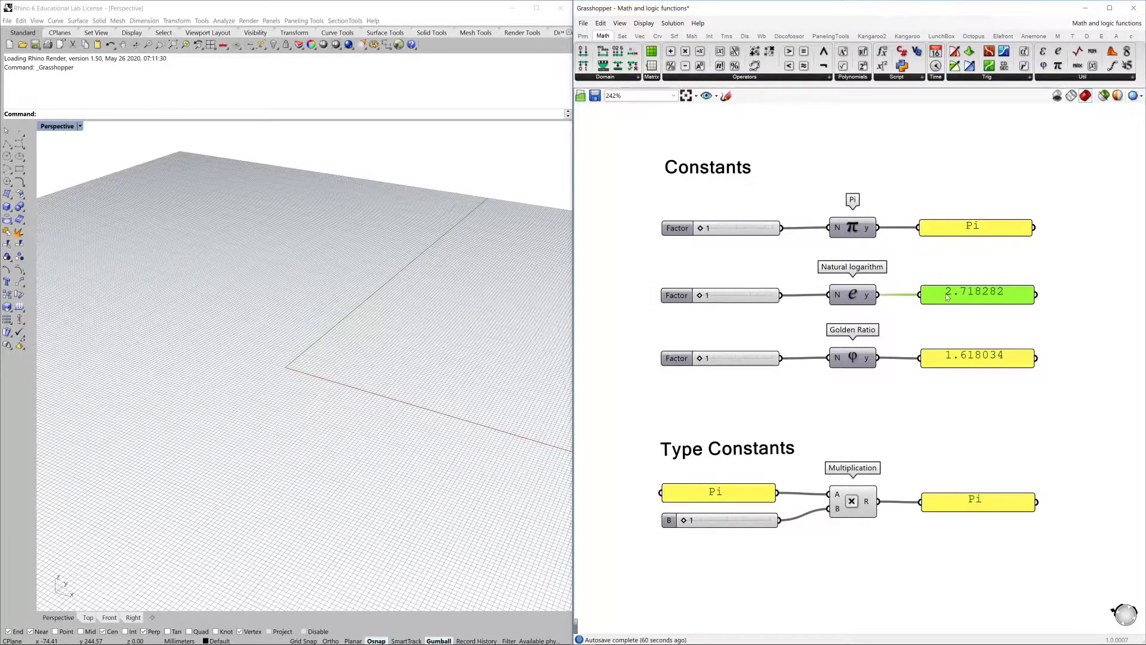
{"action": "scroll", "coordinate": [925, 295], "scroll_direction": "up", "scroll_amount": 2}
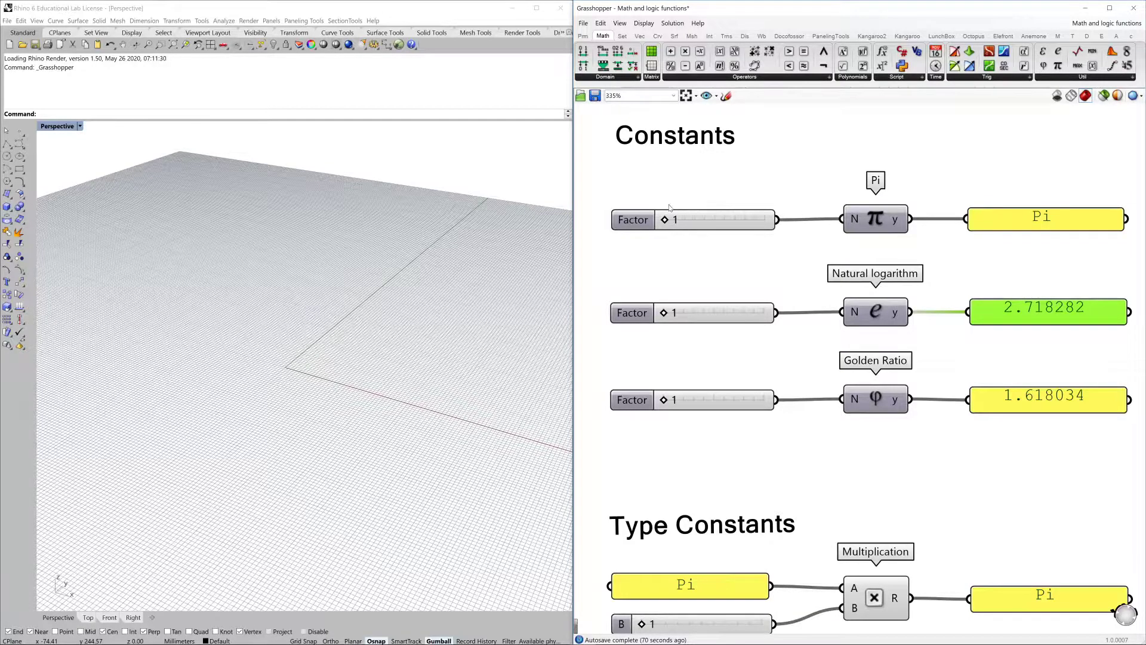
Step: Try the constant factors: Pi factor 2, e factor 2 then back to 1, Golden Ratio factor 3
{"action": "left_click", "coordinate": [642, 221]}
{"action": "mouse_move", "coordinate": [665, 219]}
{"action": "left_mouse_down"}
{"action": "mouse_move", "coordinate": [716, 219]}
{"action": "mouse_move", "coordinate": [662, 222]}
{"action": "left_mouse_up"}
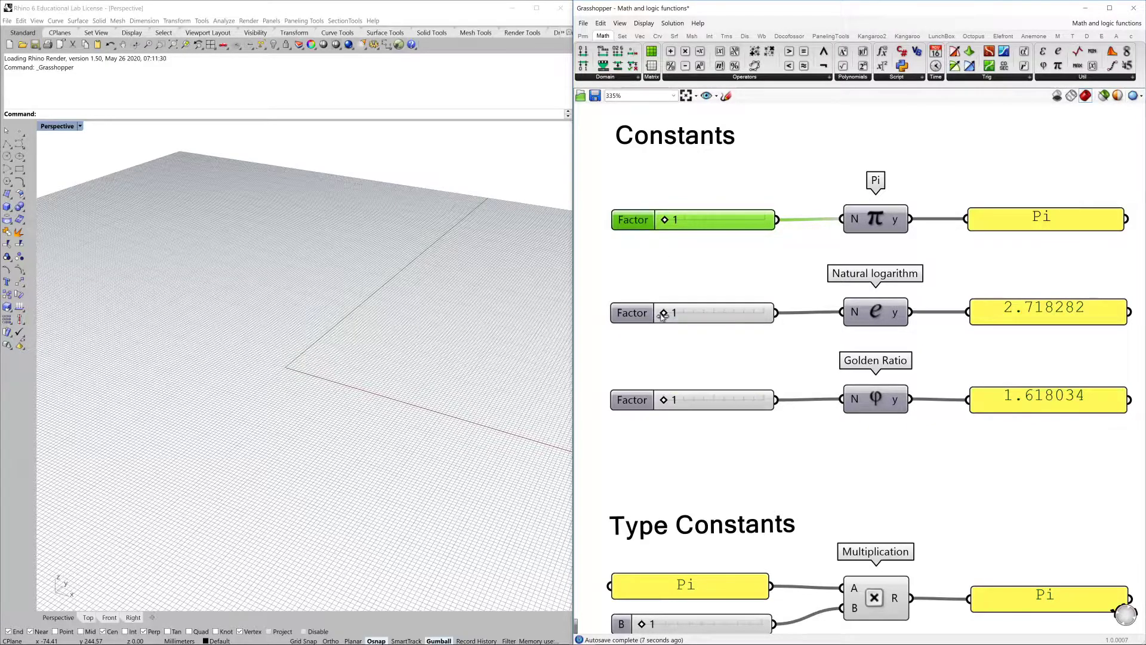
{"action": "left_click_drag", "start_coordinate": [664, 315], "coordinate": [640, 323]}
{"action": "right_click_drag", "start_coordinate": [714, 358], "coordinate": [710, 334]}
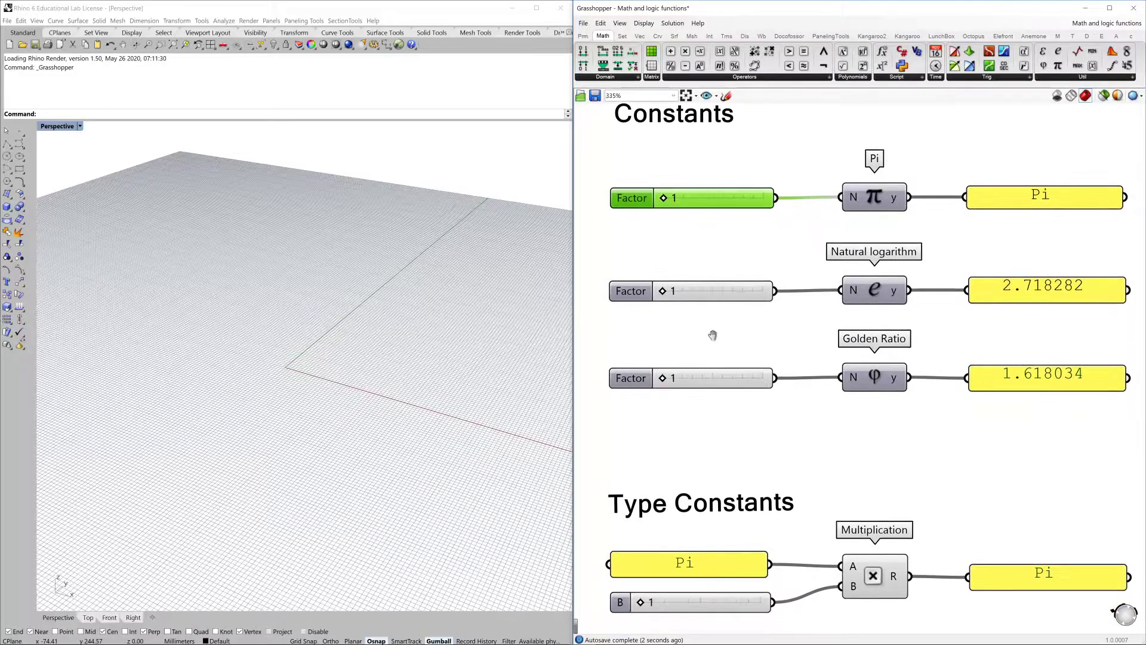
{"action": "mouse_move", "coordinate": [663, 378]}
{"action": "left_mouse_down"}
{"action": "mouse_move", "coordinate": [685, 380]}
{"action": "mouse_move", "coordinate": [657, 381]}
{"action": "left_mouse_up"}
{"action": "scroll", "coordinate": [882, 483], "scroll_direction": "down", "scroll_amount": 3}
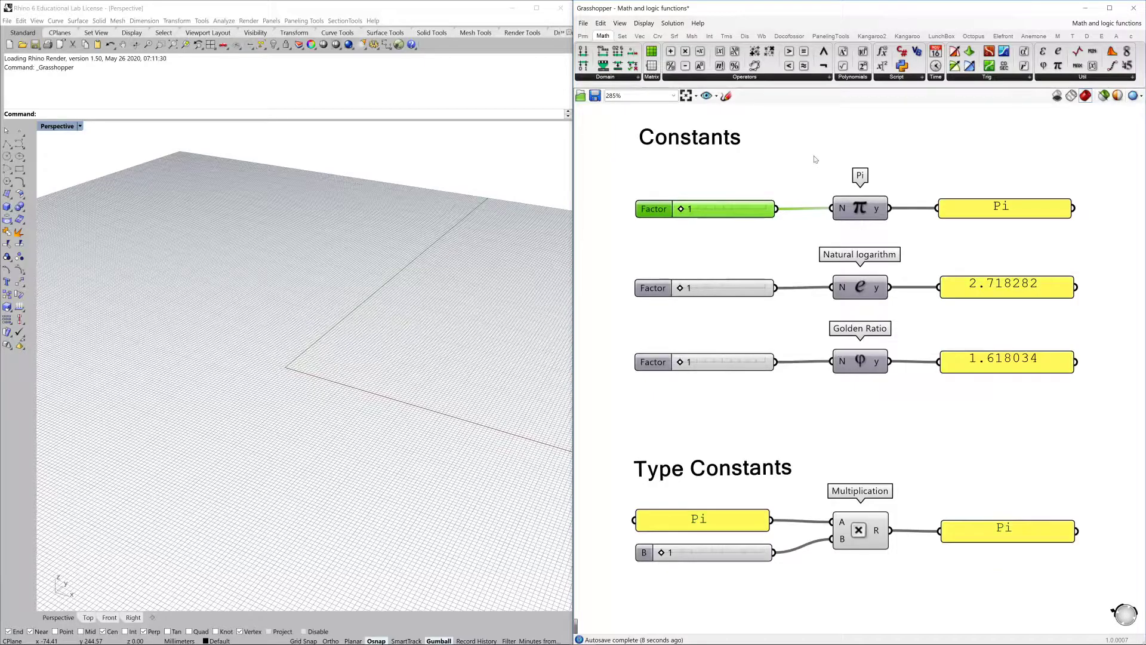
{"action": "left_click_drag", "start_coordinate": [813, 155], "coordinate": [920, 428]}
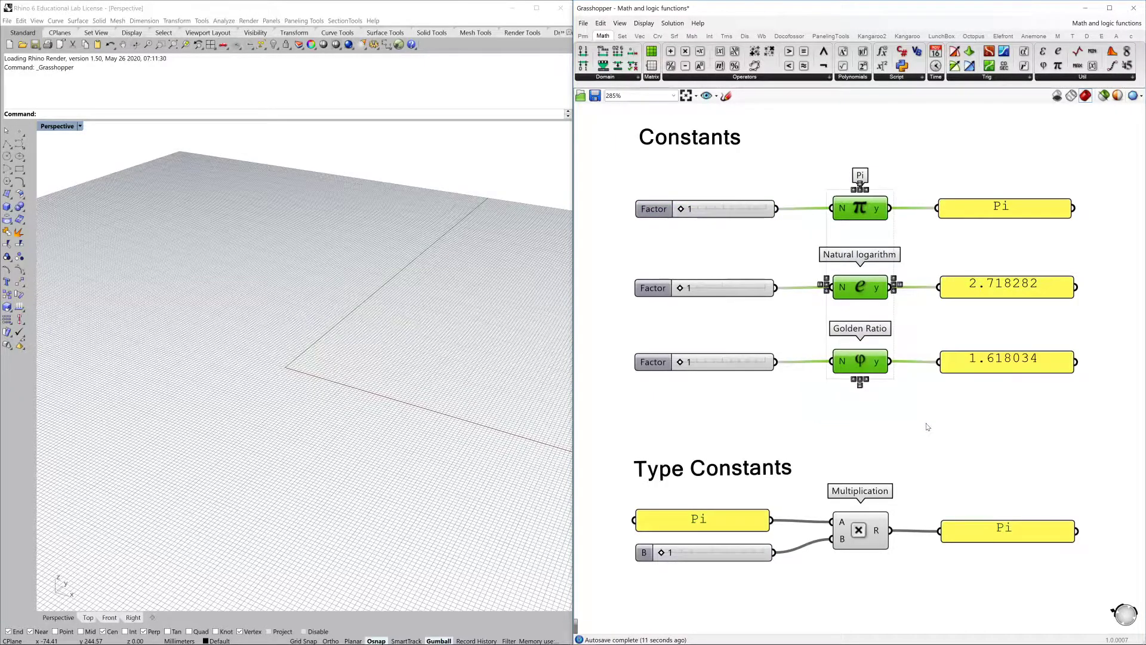
{"action": "left_click", "coordinate": [928, 427]}
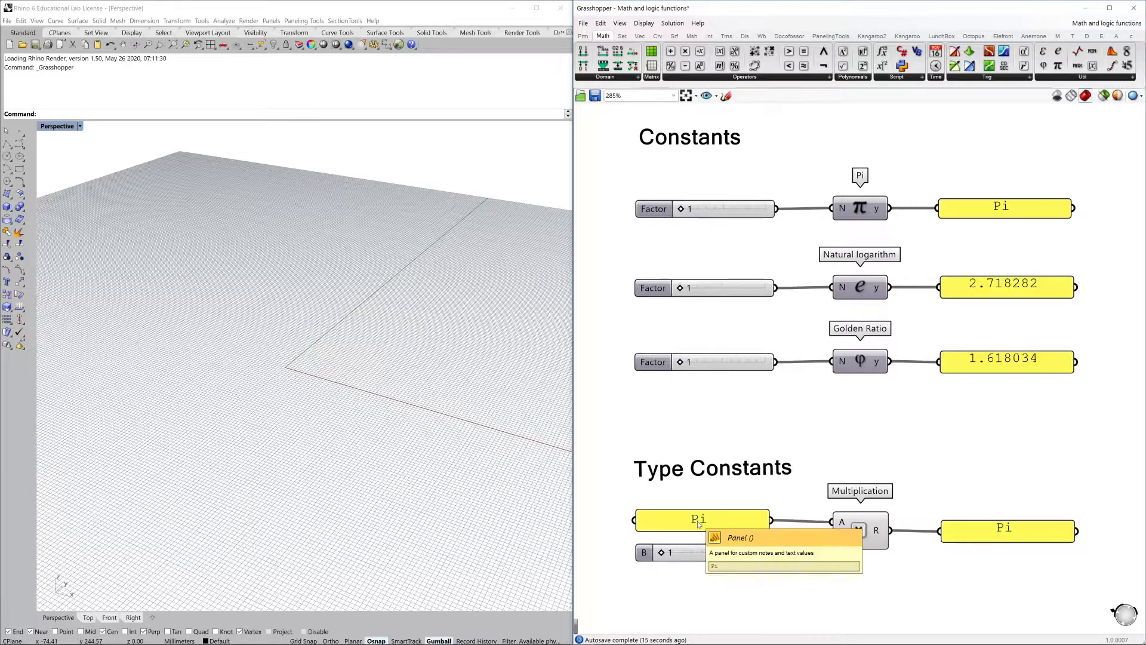
Step: Edit the text of the Pi panel in the Type Constants section
{"action": "scroll", "coordinate": [788, 615], "scroll_direction": "down", "scroll_amount": 1}
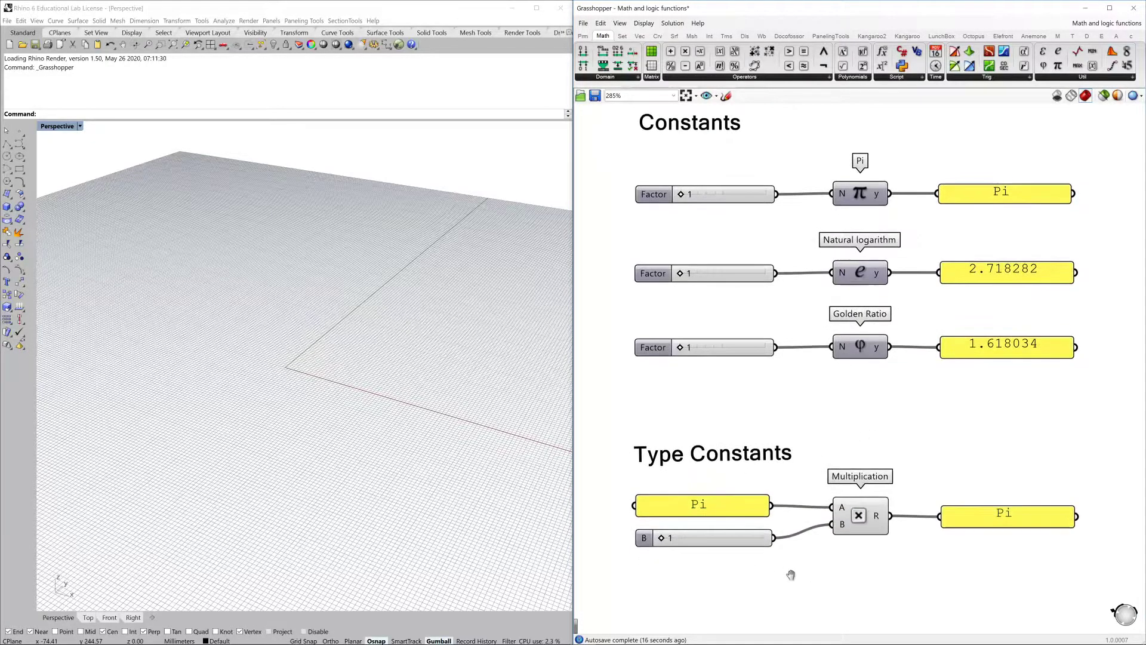
{"action": "left_click", "coordinate": [717, 510]}
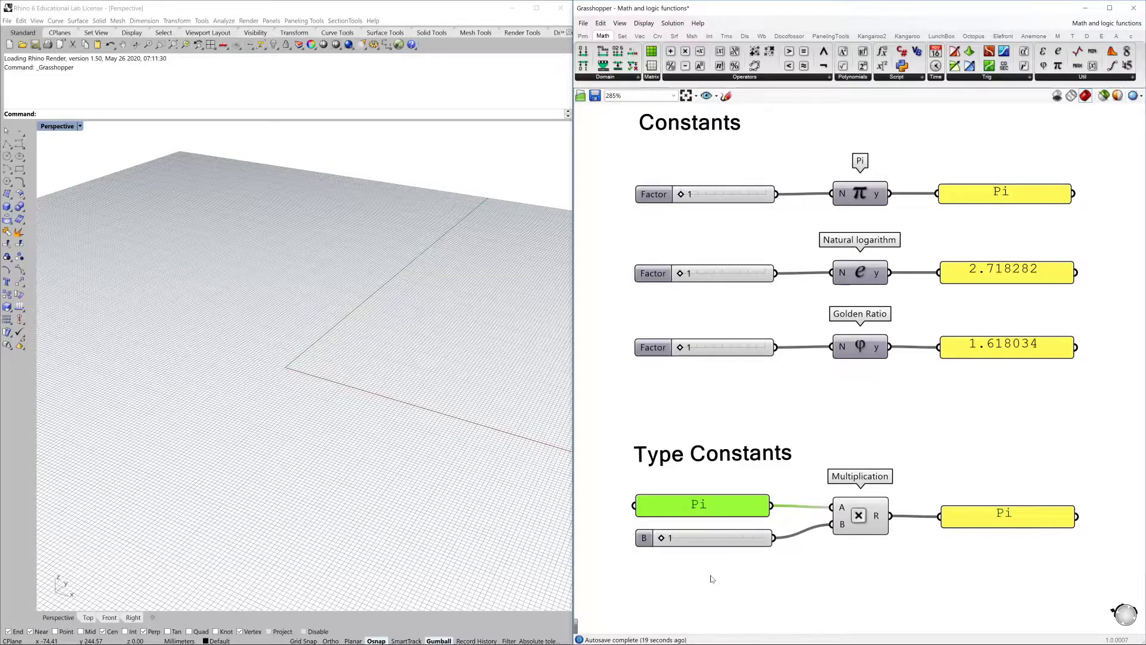
{"action": "double_click", "coordinate": [717, 504]}
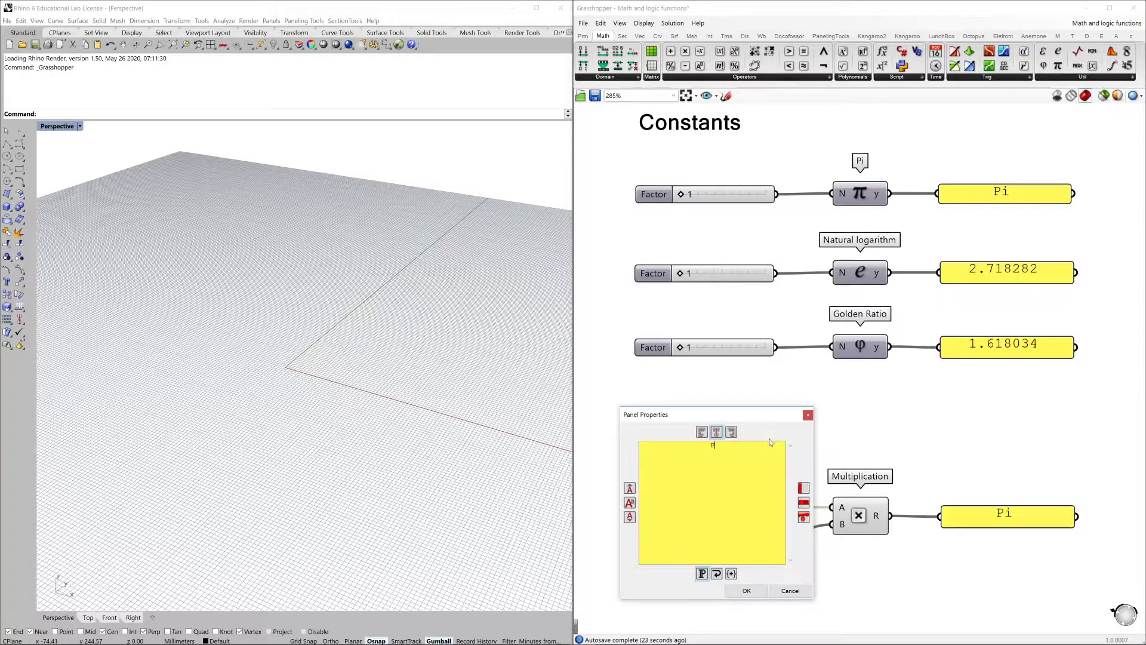
{"action": "type", "text": "i"}
{"action": "left_click", "coordinate": [753, 592]}
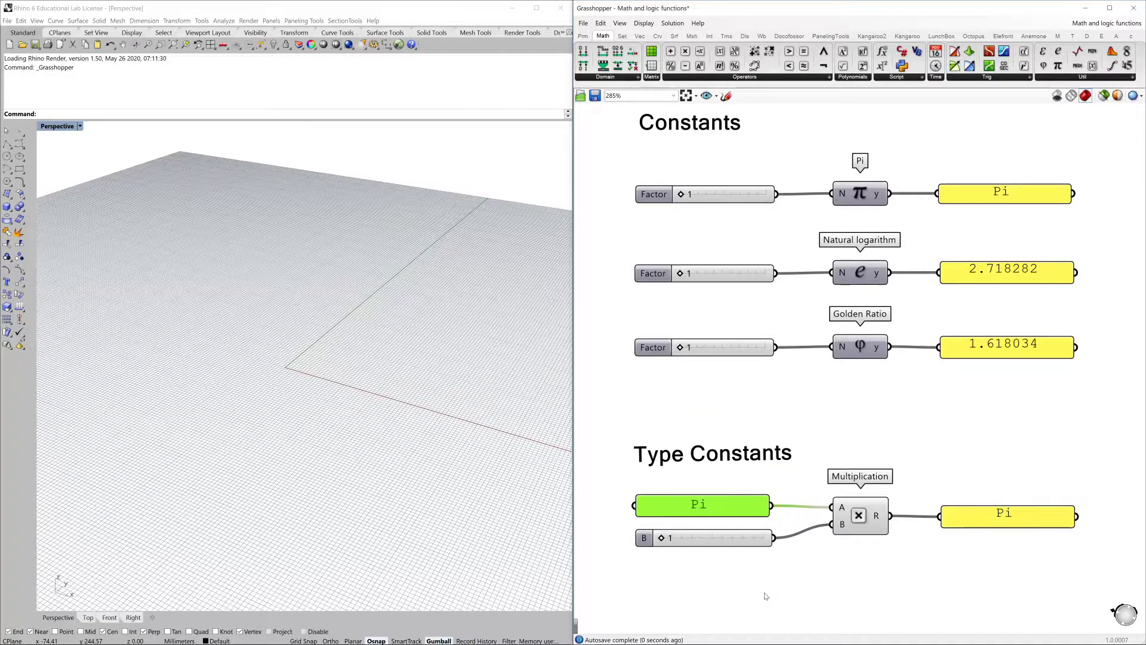
{"action": "left_click", "coordinate": [825, 583]}
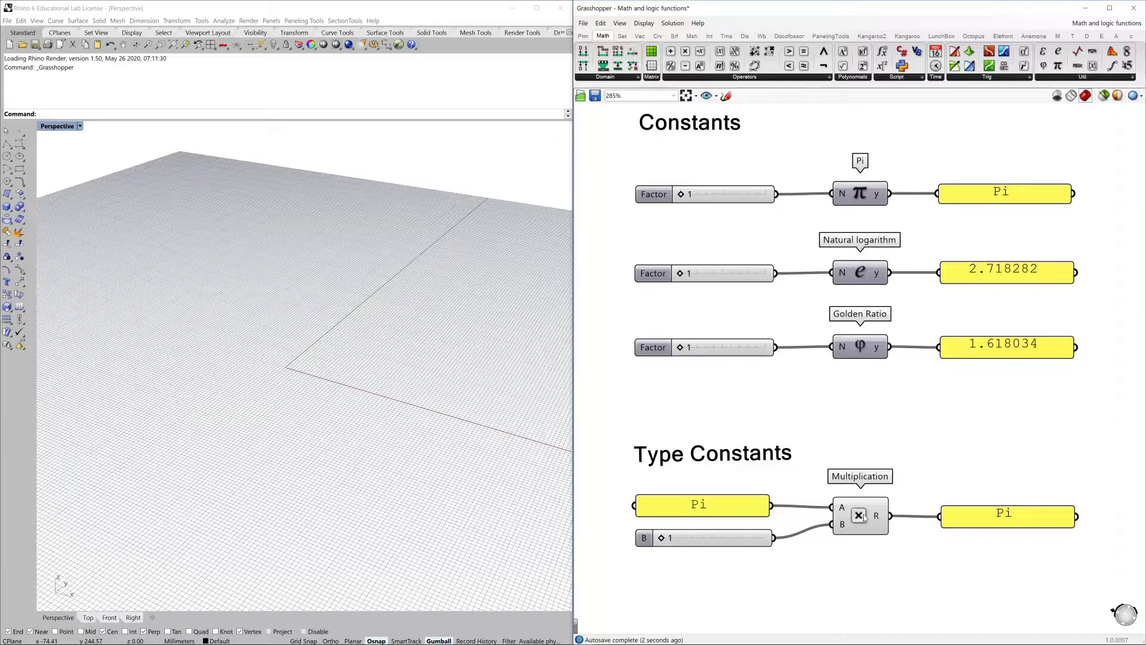
Step: Set the Type Constants multiplier B to 2 and select the Pi constant row
{"action": "left_click_drag", "start_coordinate": [864, 519], "coordinate": [861, 520]}
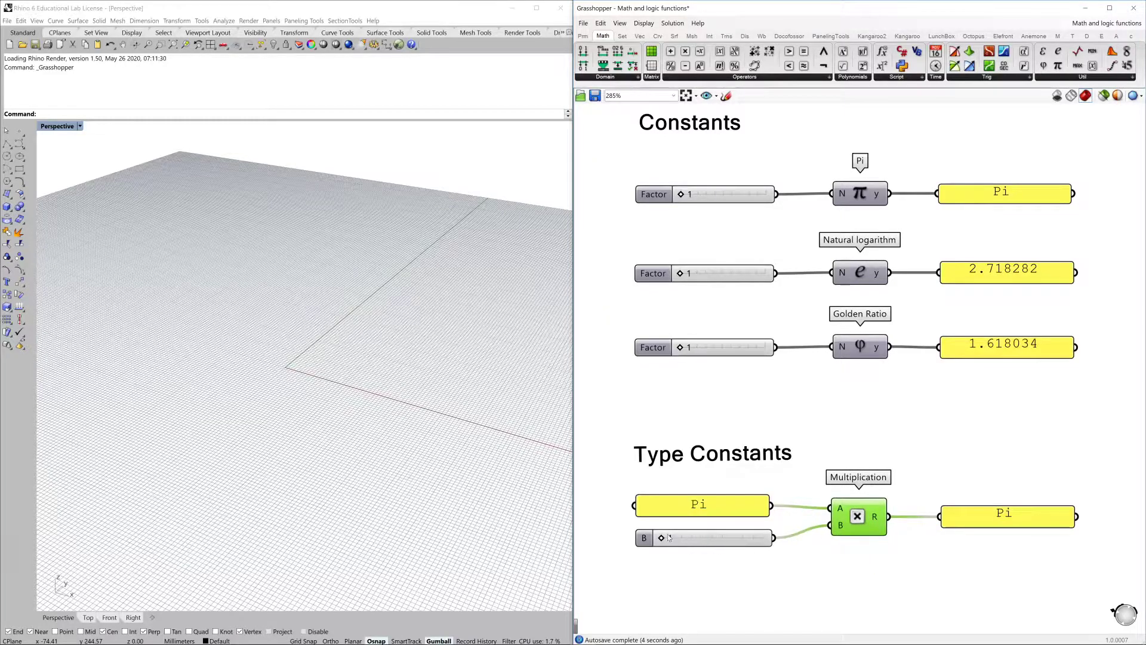
{"action": "mouse_move", "coordinate": [662, 538]}
{"action": "left_mouse_down"}
{"action": "mouse_move", "coordinate": [711, 538]}
{"action": "mouse_move", "coordinate": [661, 539]}
{"action": "left_mouse_up"}
{"action": "left_click_drag", "start_coordinate": [612, 146], "coordinate": [1111, 233]}
{"action": "left_click", "coordinate": [1075, 304]}
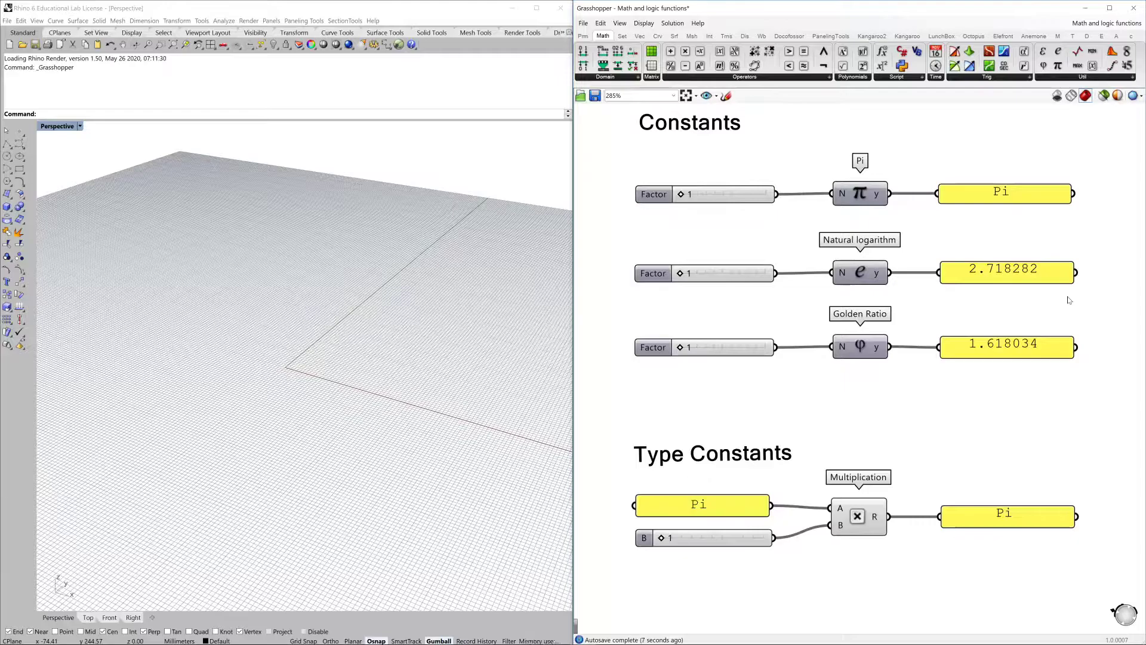
Step: Jump to the Comparators named view and briefly show the Math Operators component list
{"action": "left_click", "coordinate": [717, 98]}
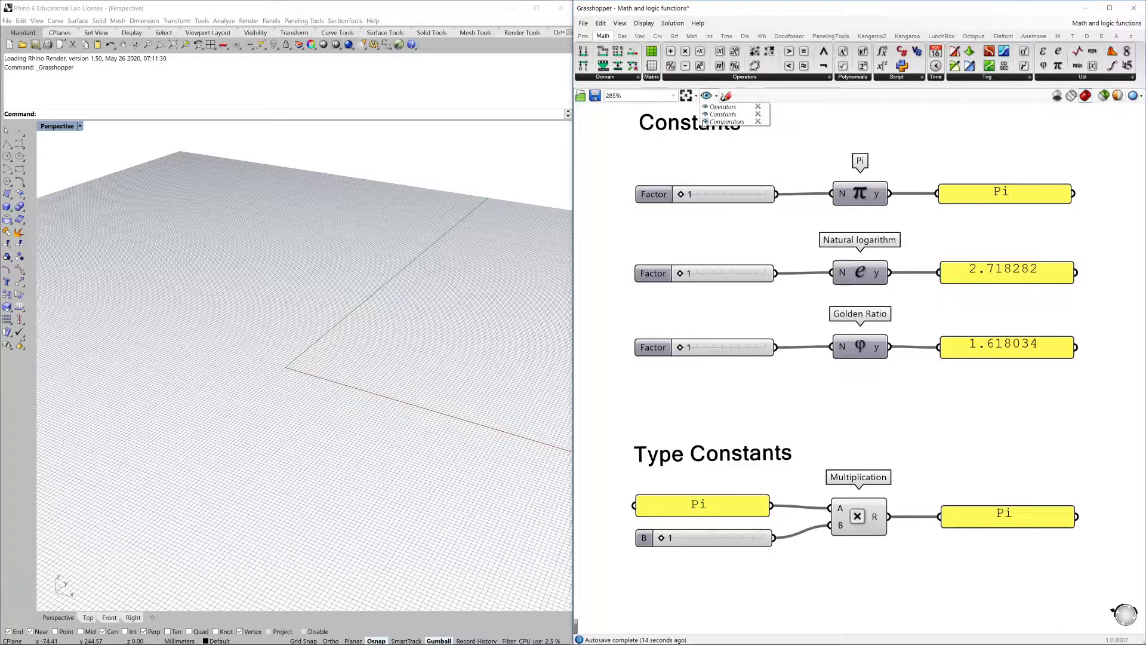
{"action": "left_click", "coordinate": [705, 122]}
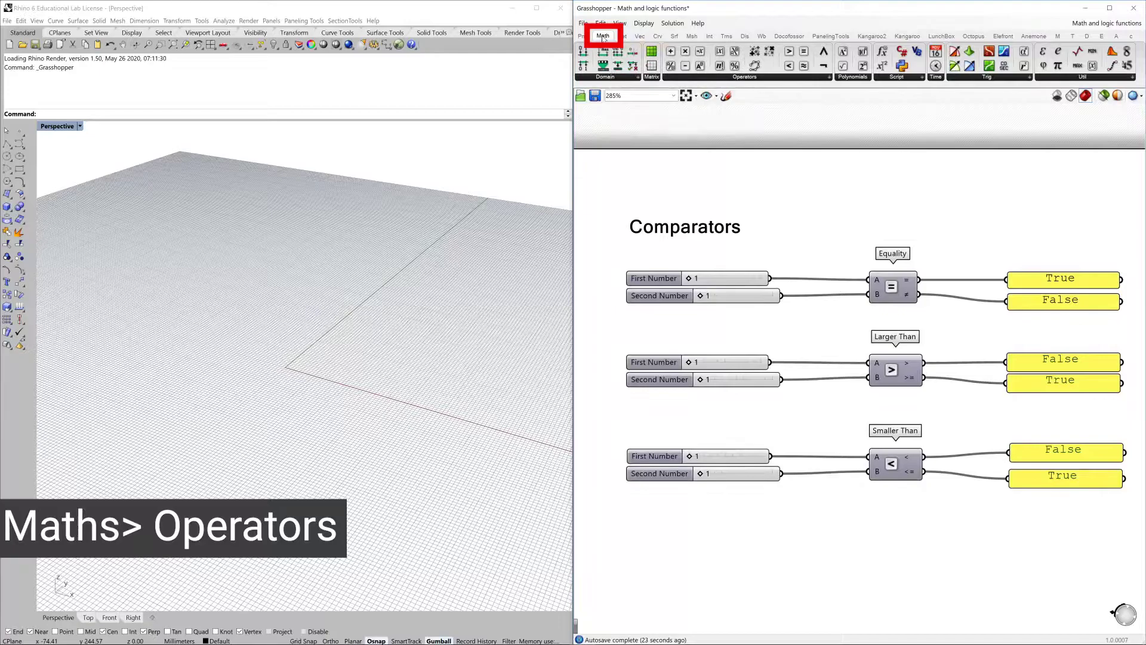
{"action": "left_click", "coordinate": [748, 77]}
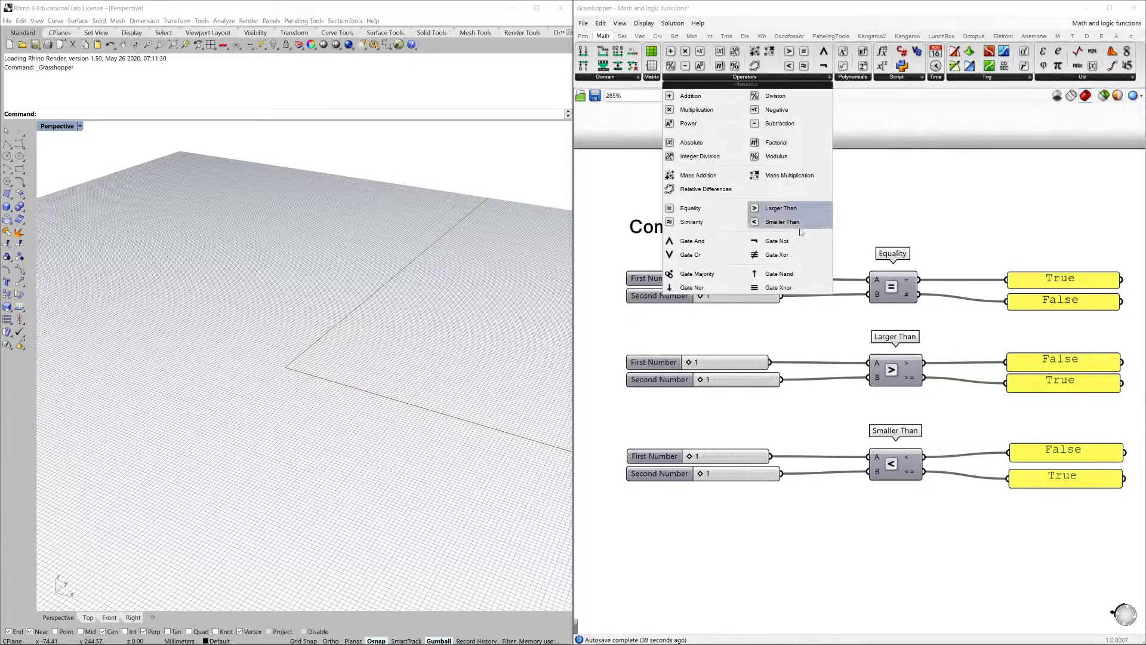
{"action": "left_click", "coordinate": [906, 219]}
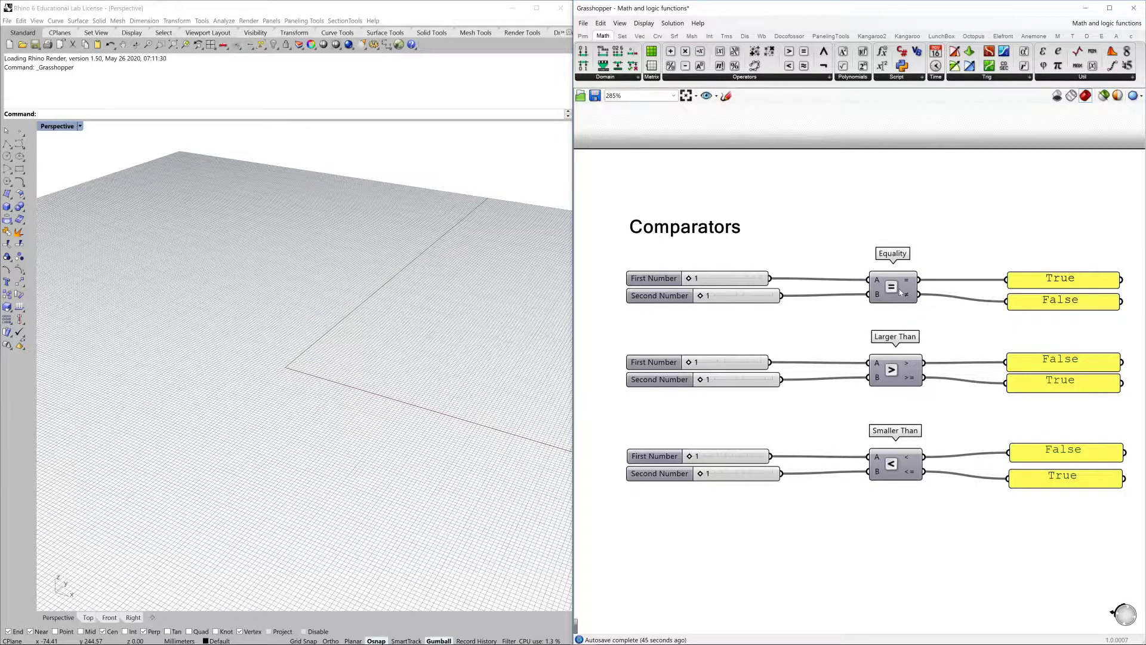
Step: Zoom into the Comparators and select the Equality First Number slider and True output panel
{"action": "scroll", "coordinate": [845, 294], "scroll_direction": "up", "scroll_amount": 2}
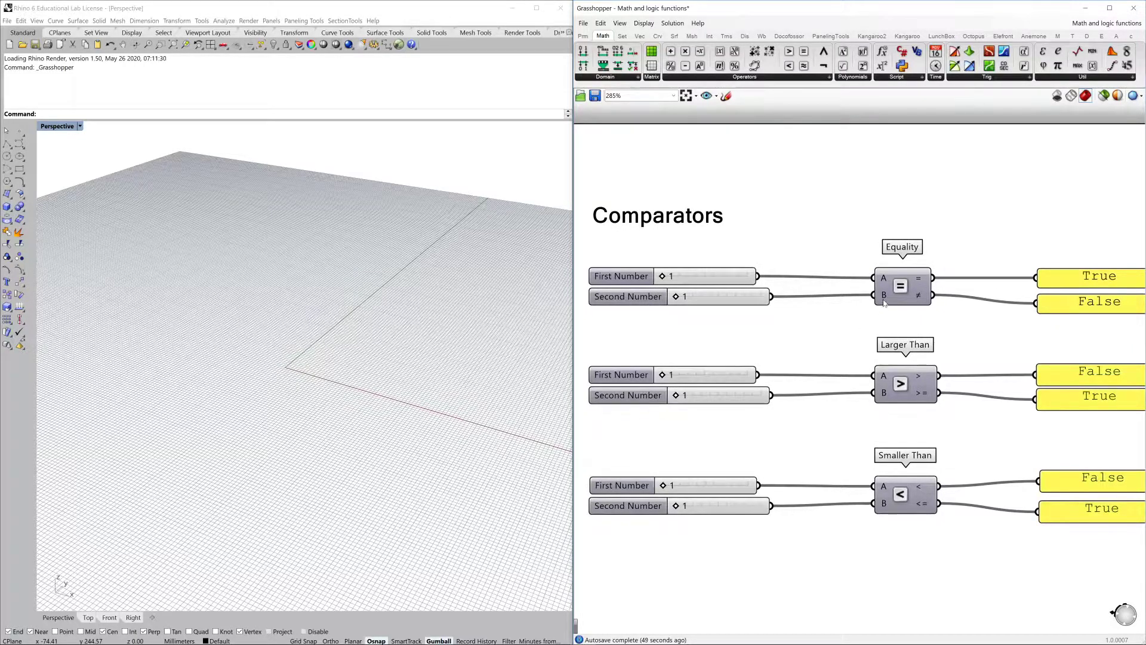
{"action": "scroll", "coordinate": [892, 300], "scroll_direction": "up", "scroll_amount": 3}
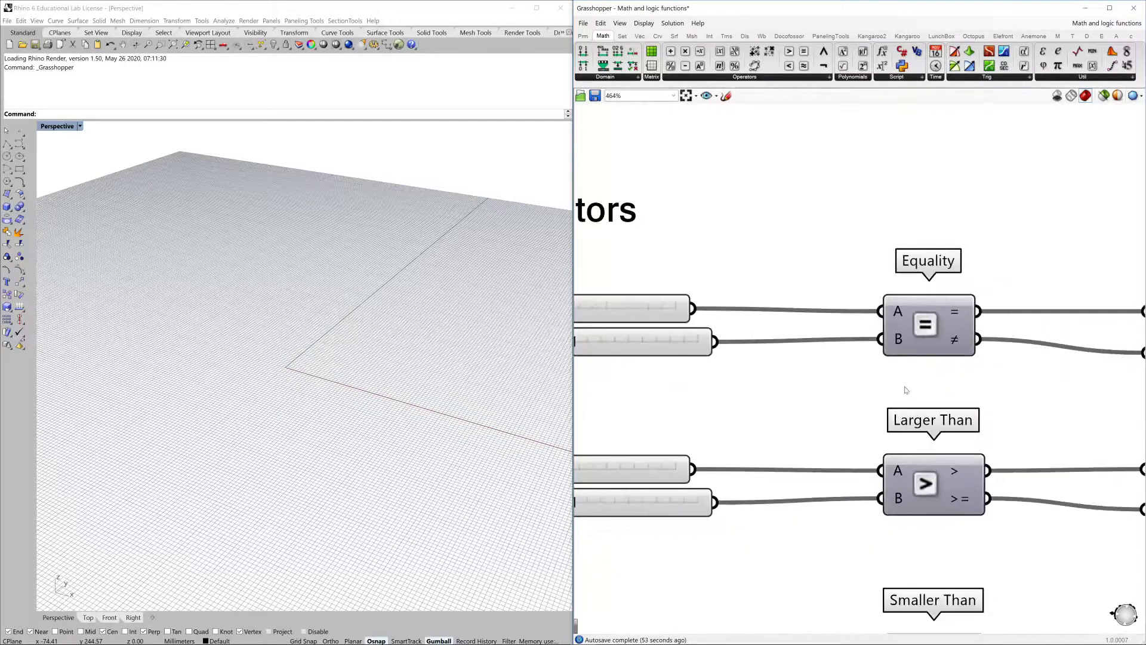
{"action": "scroll", "coordinate": [686, 291], "scroll_direction": "down", "scroll_amount": 2}
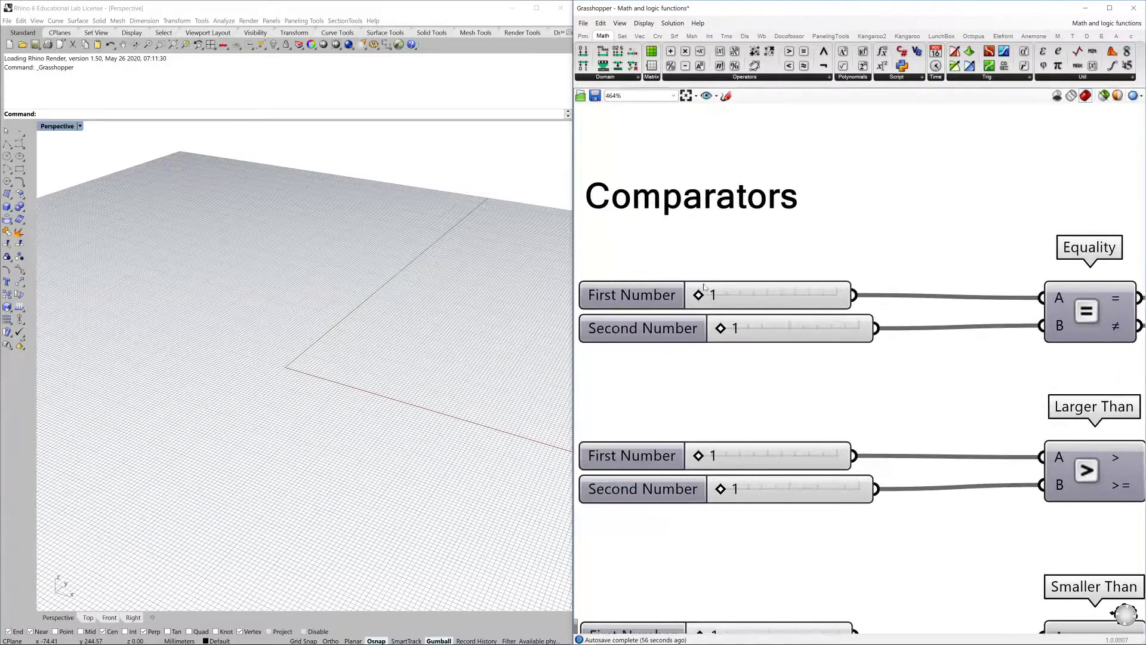
{"action": "left_click", "coordinate": [686, 293]}
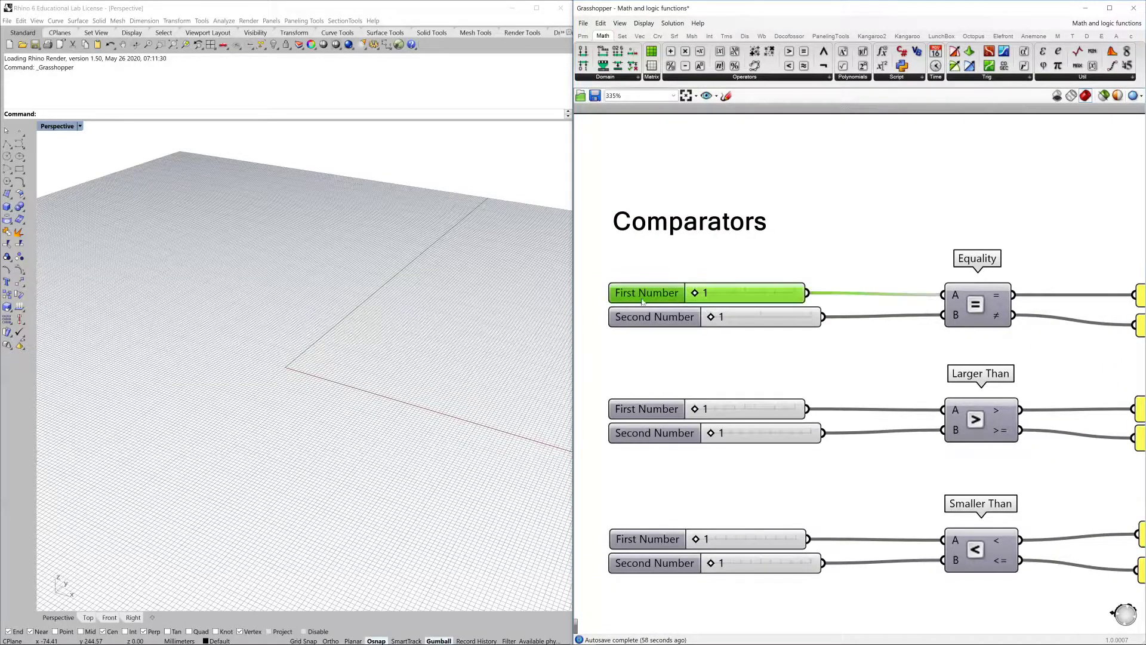
{"action": "scroll", "coordinate": [684, 308], "scroll_direction": "down", "scroll_amount": 1}
{"action": "scroll", "coordinate": [695, 312], "scroll_direction": "down", "scroll_amount": 1}
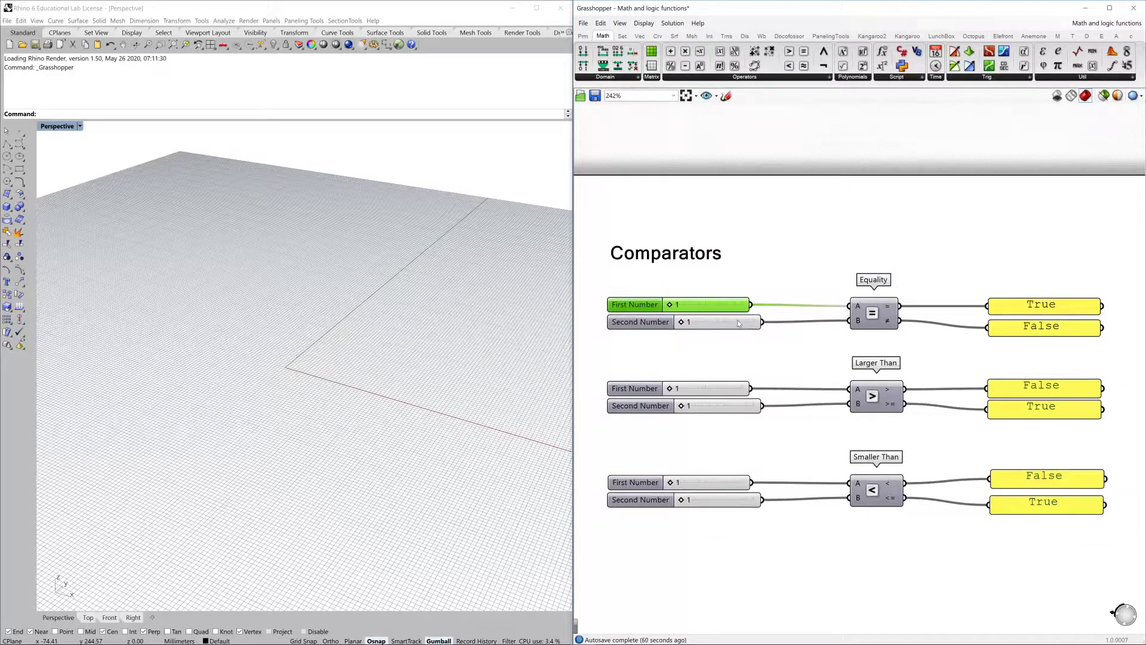
{"action": "left_click", "coordinate": [1043, 311]}
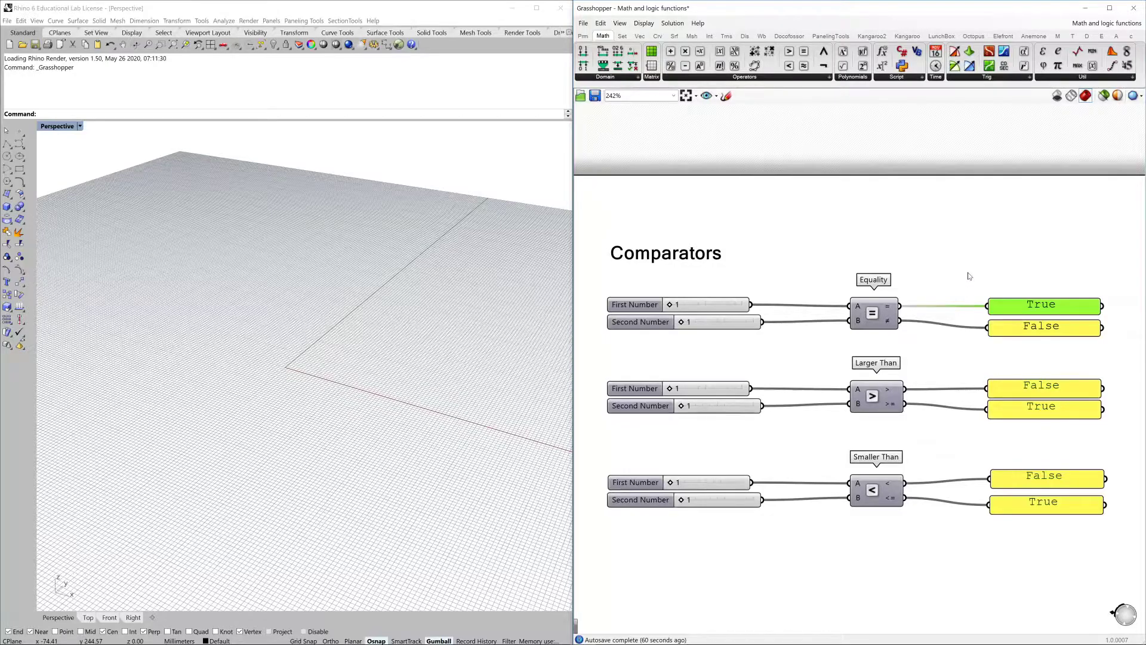
{"action": "left_click", "coordinate": [1031, 269]}
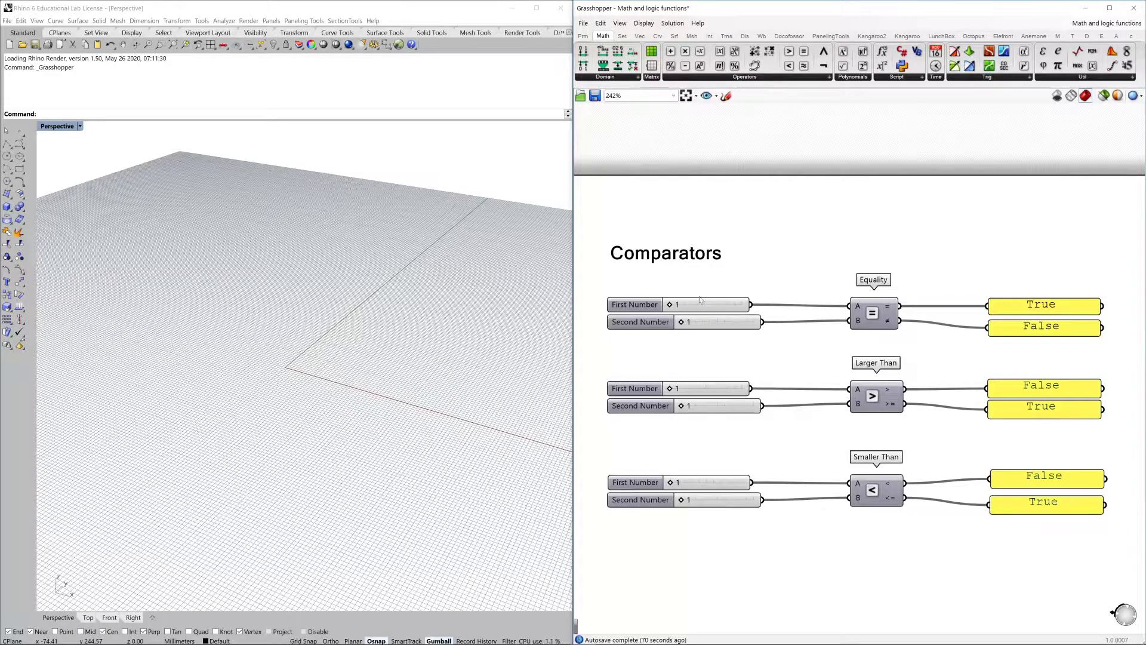
Step: Set Equality's First Number to 5 and Second Number to 4
{"action": "left_click_drag", "start_coordinate": [670, 306], "coordinate": [714, 323]}
{"action": "mouse_move", "coordinate": [891, 310]}
{"action": "scroll", "coordinate": [873, 291], "scroll_direction": "down", "scroll_amount": 1}
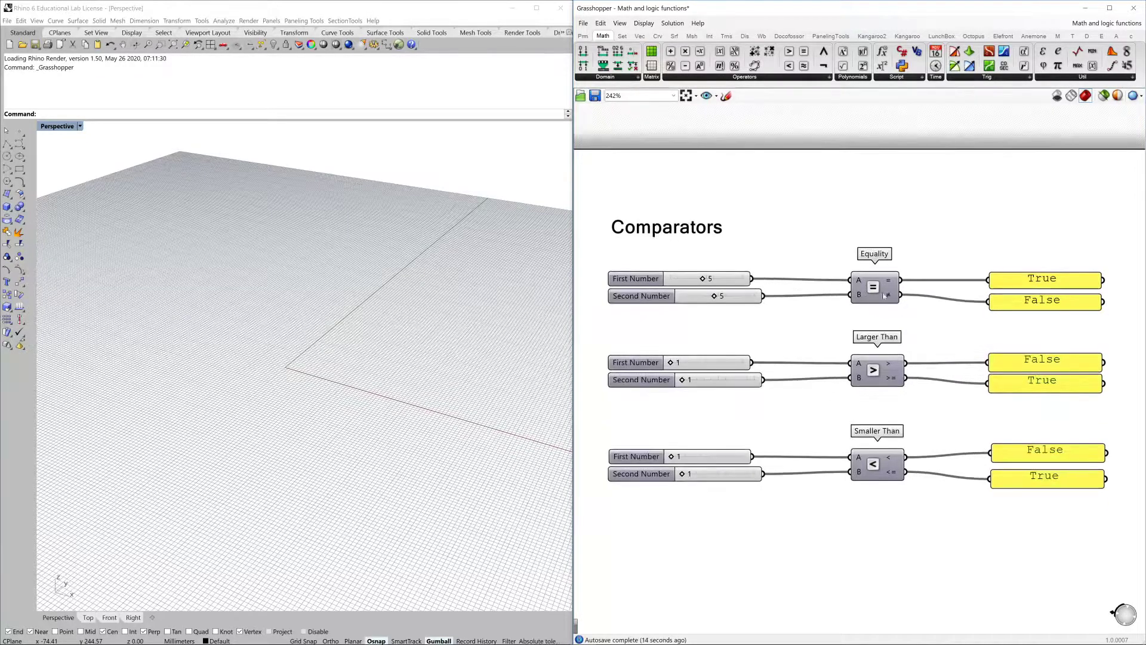
{"action": "left_click_drag", "start_coordinate": [714, 295], "coordinate": [711, 297]}
{"action": "right_click_drag", "start_coordinate": [934, 389], "coordinate": [926, 371]}
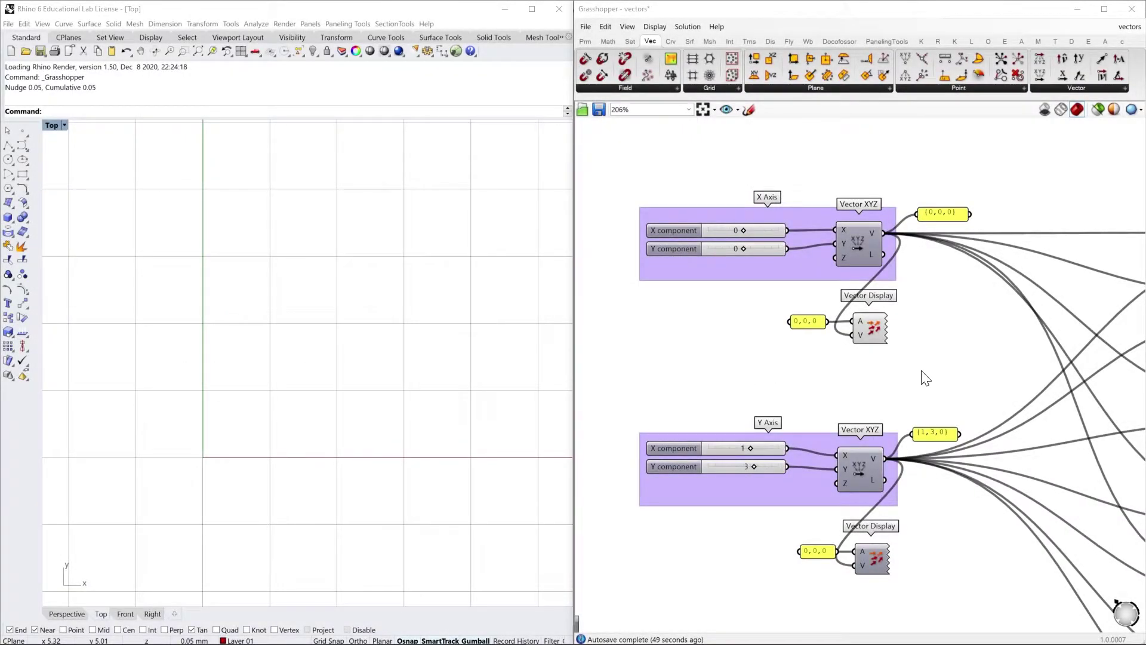
{"action": "scroll", "coordinate": [908, 370], "scroll_direction": "down", "scroll_amount": 5}
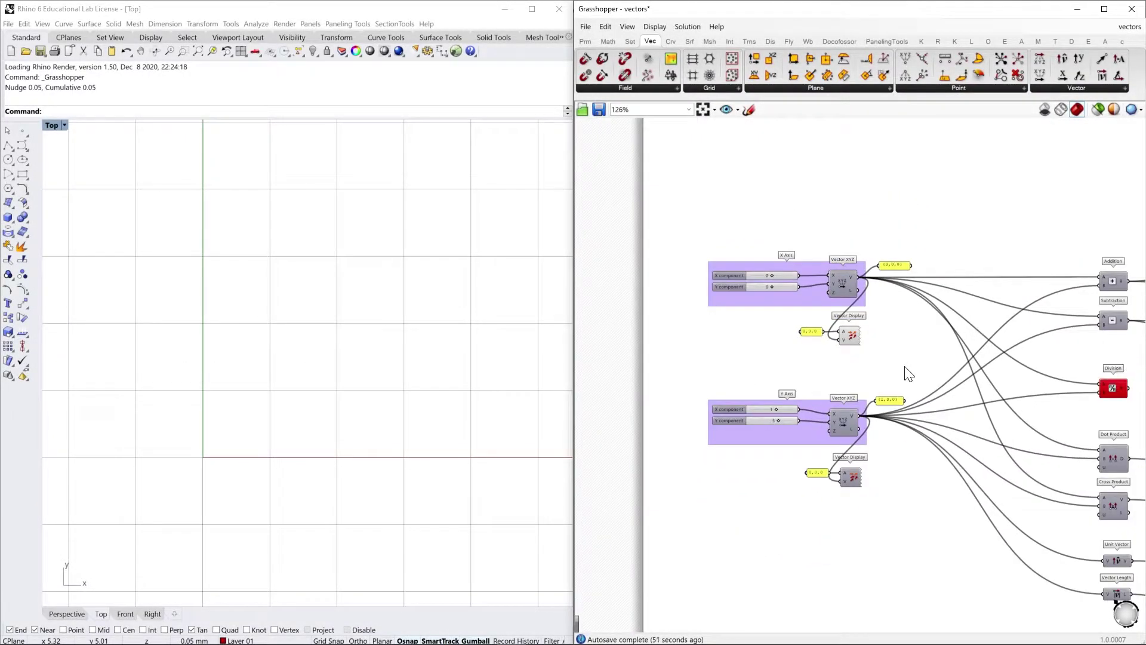
{"action": "scroll", "coordinate": [908, 373], "scroll_direction": "down", "scroll_amount": 5}
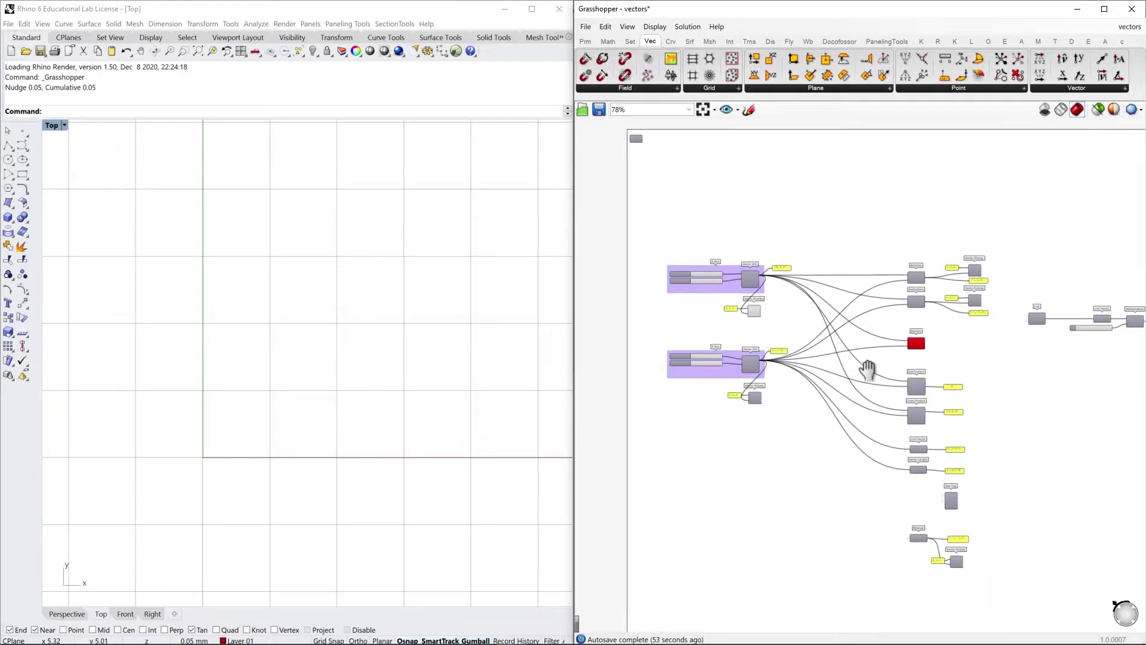
{"action": "scroll", "coordinate": [699, 265], "scroll_direction": "up", "scroll_amount": 8}
{"action": "right_click_drag", "start_coordinate": [755, 359], "coordinate": [768, 309]}
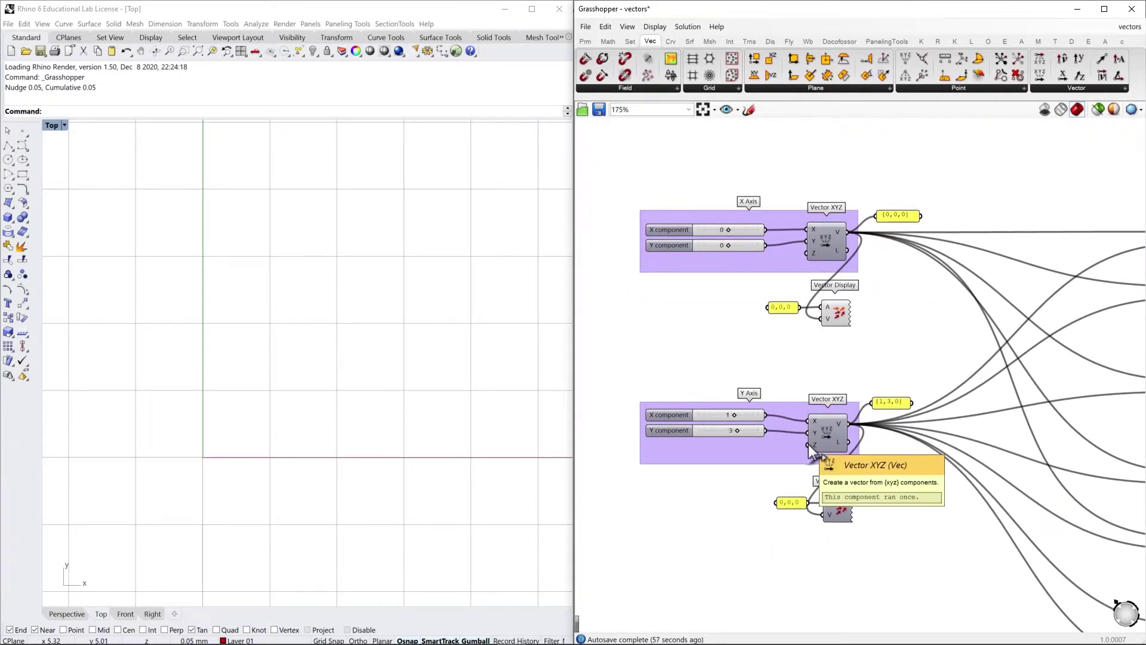
{"action": "right_click_drag", "start_coordinate": [852, 338], "coordinate": [894, 356]}
{"action": "scroll", "coordinate": [998, 209], "scroll_direction": "up", "scroll_amount": 3}
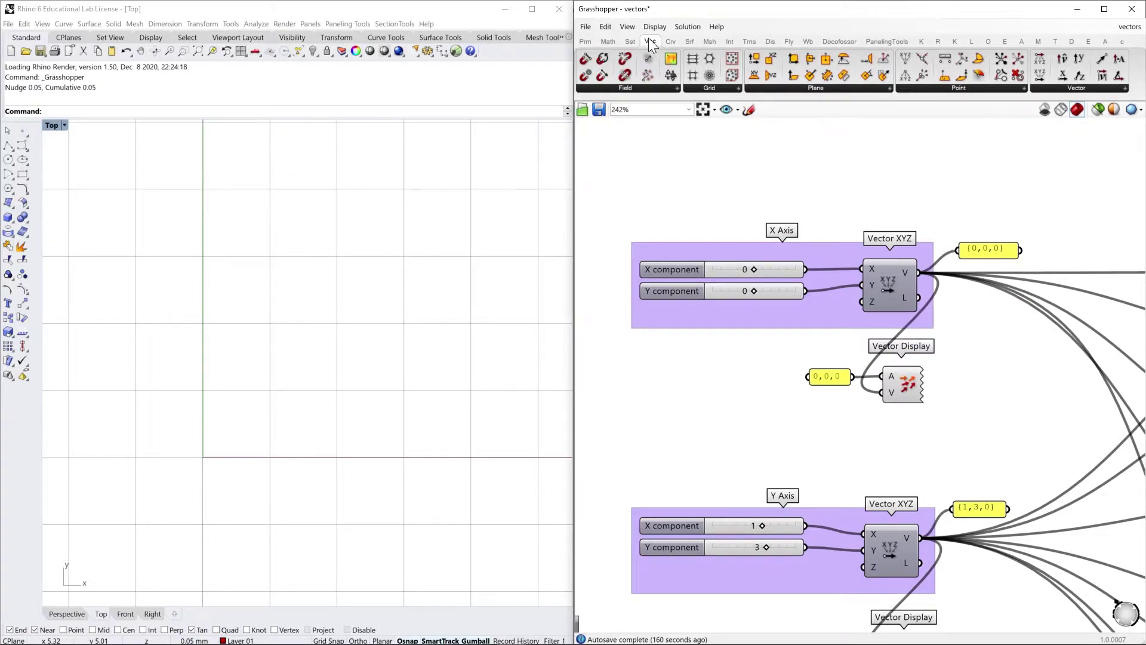
{"action": "left_click", "coordinate": [1069, 88]}
{"action": "mouse_move", "coordinate": [873, 267]}
{"action": "mouse_move", "coordinate": [755, 273]}
{"action": "right_click_drag", "start_coordinate": [885, 302], "coordinate": [882, 287]}
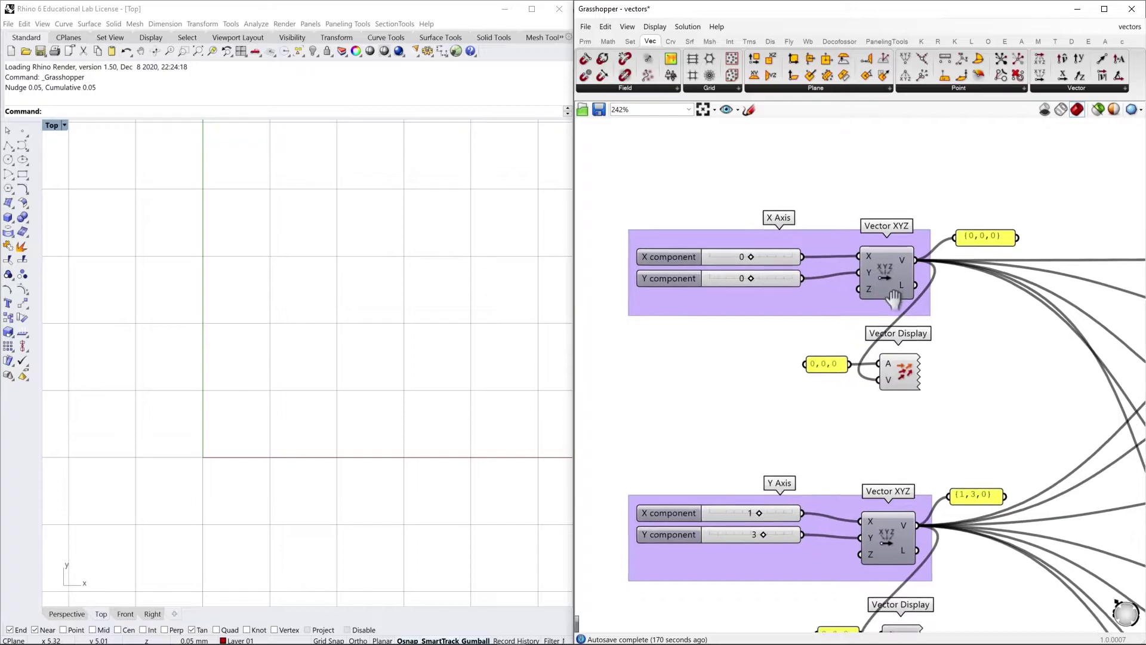
{"action": "mouse_move", "coordinate": [901, 255]}
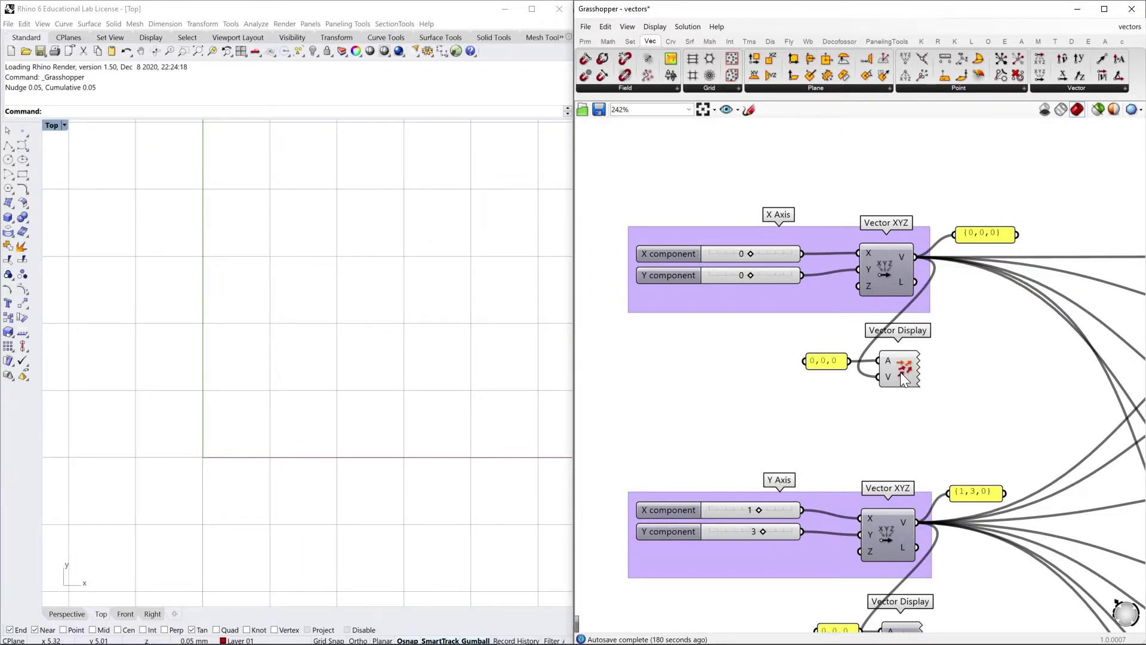
{"action": "mouse_move", "coordinate": [900, 370]}
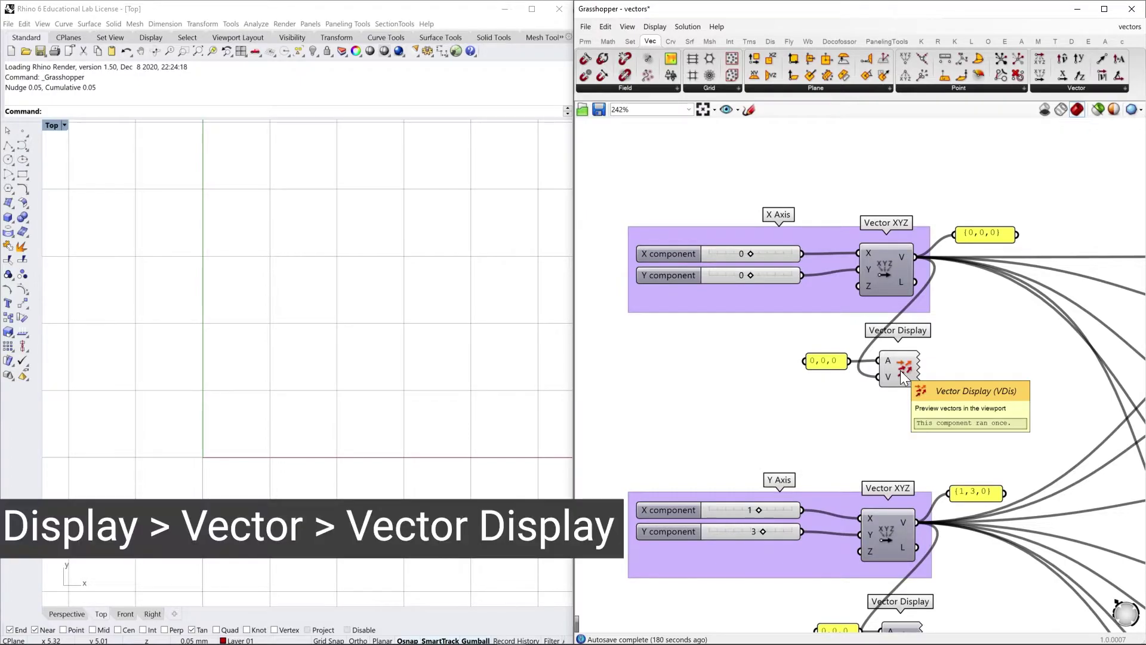
Step: Set the X Axis sliders to X=3, Y=1, producing the vector {3,1,0}
{"action": "left_click", "coordinate": [901, 371]}
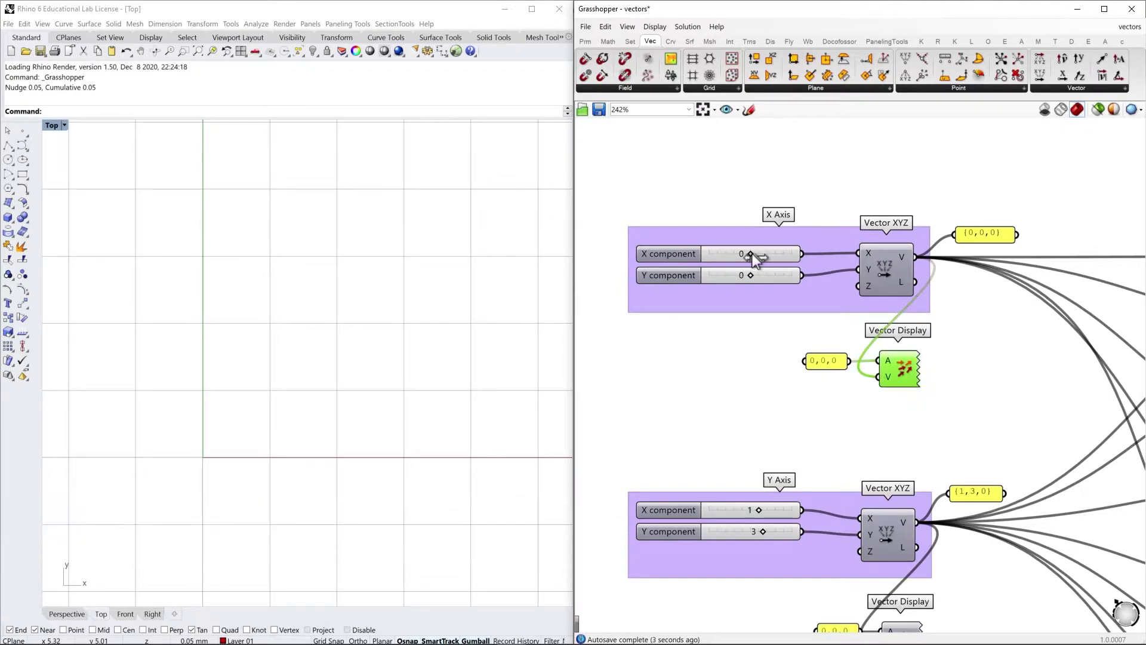
{"action": "left_click_drag", "start_coordinate": [751, 254], "coordinate": [775, 254]}
{"action": "left_click_drag", "start_coordinate": [751, 275], "coordinate": [755, 275]}
{"action": "left_click", "coordinate": [1002, 241]}
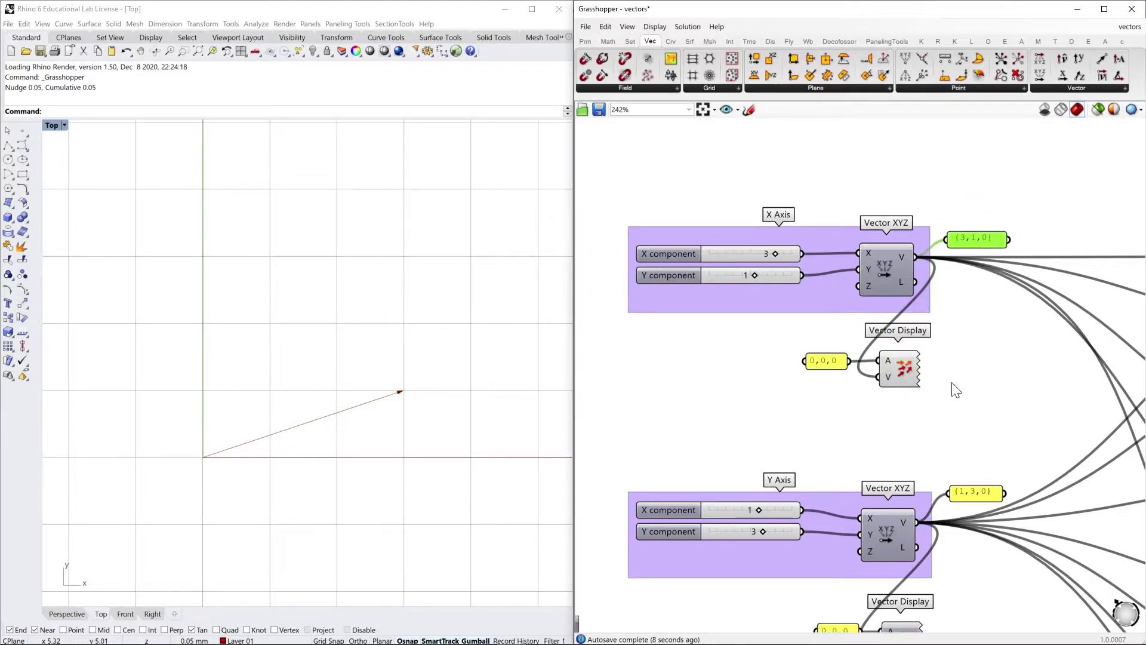
Step: Turn on Preview for the Y Axis Vector Display to draw the {1,3,0} arrow
{"action": "right_click_drag", "start_coordinate": [945, 377], "coordinate": [879, 397]}
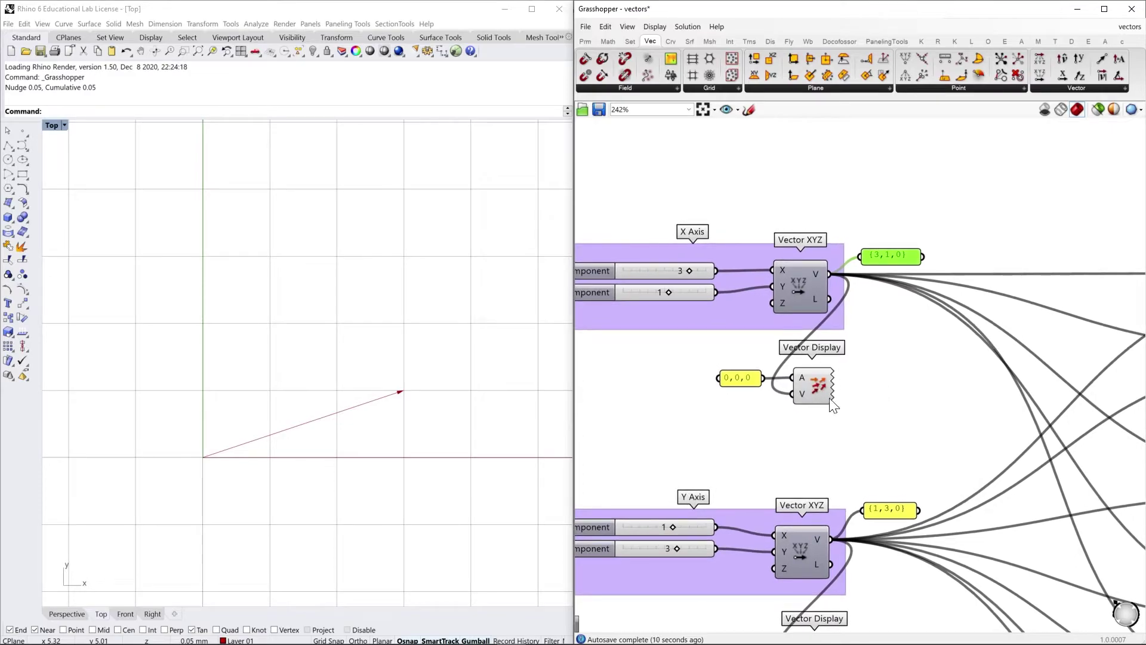
{"action": "right_click_drag", "start_coordinate": [845, 470], "coordinate": [899, 337]}
{"action": "right_click_drag", "start_coordinate": [898, 487], "coordinate": [898, 431]}
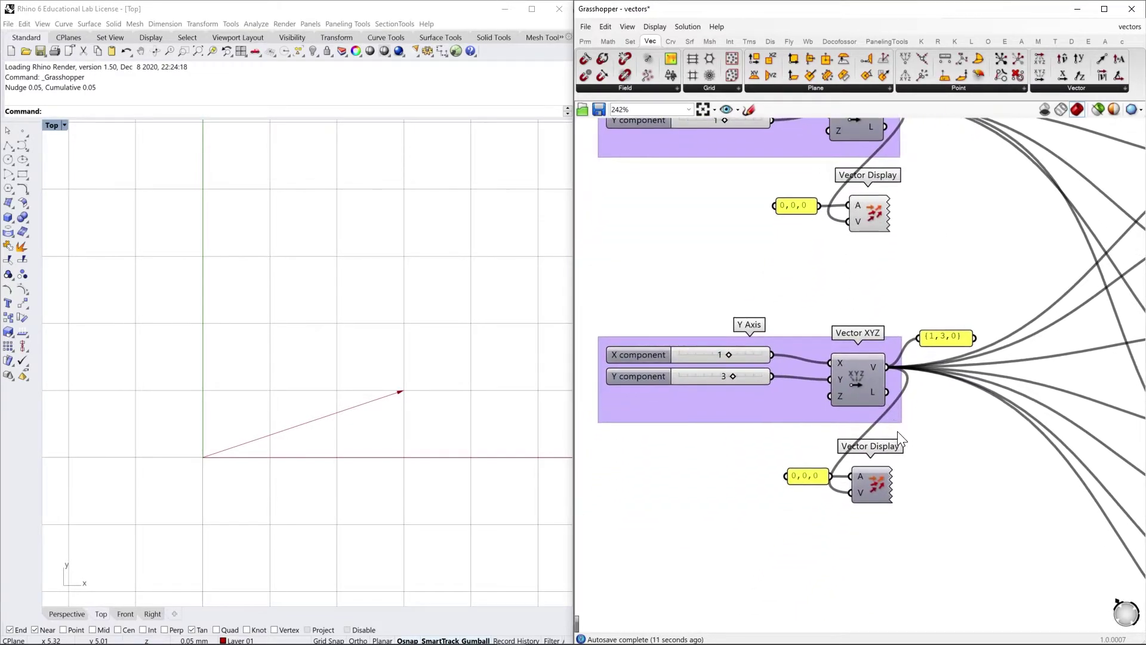
{"action": "left_click", "coordinate": [879, 489]}
{"action": "right_click", "coordinate": [940, 476]}
{"action": "left_click", "coordinate": [967, 481]}
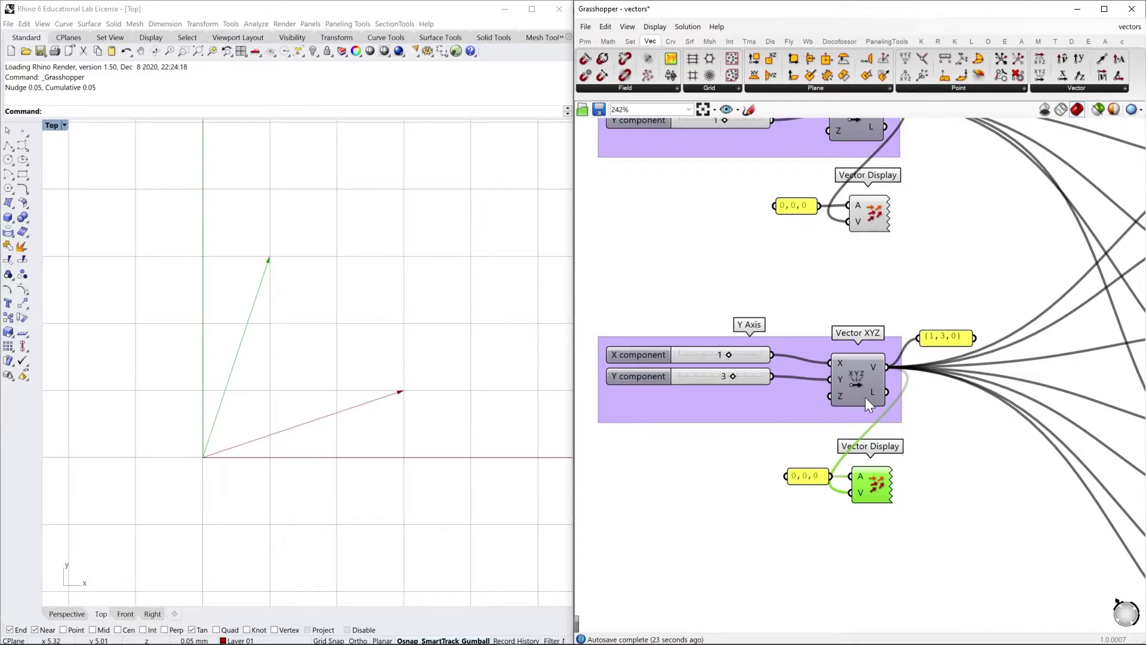
Step: Turn on Preview for the Addition result's Vector Display so the {4,4,0} arrow appears
{"action": "right_click_drag", "start_coordinate": [1032, 259], "coordinate": [724, 351]}
{"action": "scroll", "coordinate": [728, 351], "scroll_direction": "down", "scroll_amount": 2}
{"action": "right_click_drag", "start_coordinate": [906, 270], "coordinate": [870, 297]}
{"action": "scroll", "coordinate": [870, 296], "scroll_direction": "up", "scroll_amount": 1}
{"action": "right_click_drag", "start_coordinate": [796, 289], "coordinate": [960, 268]}
{"action": "scroll", "coordinate": [973, 281], "scroll_direction": "down", "scroll_amount": 2}
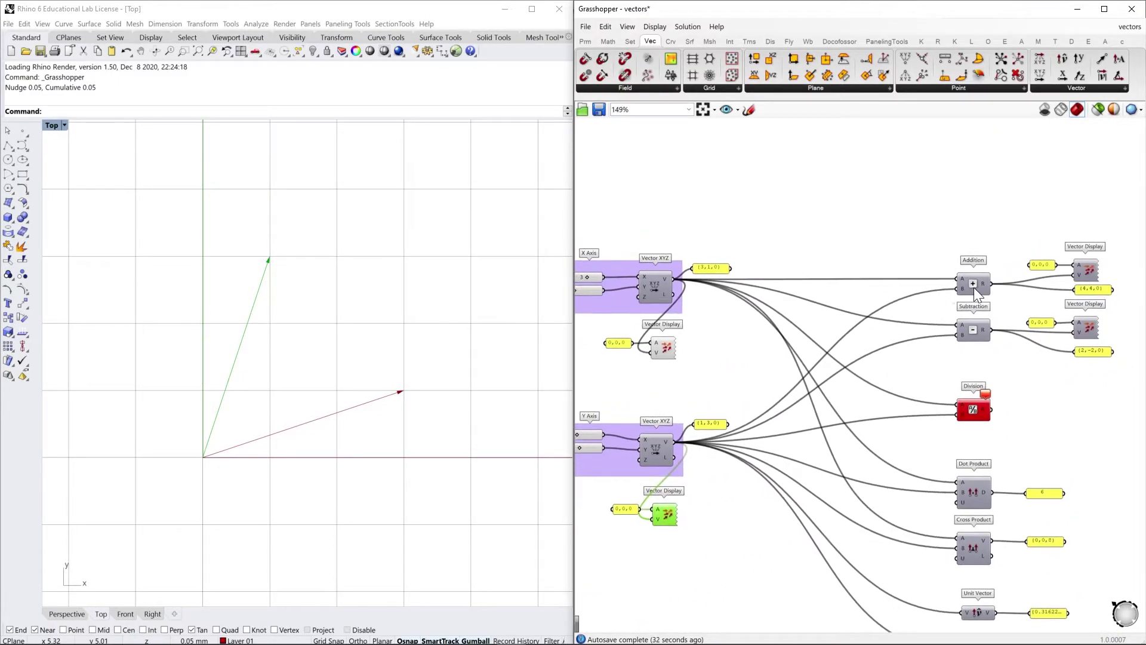
{"action": "scroll", "coordinate": [973, 288], "scroll_direction": "up", "scroll_amount": 1}
{"action": "right_click_drag", "start_coordinate": [963, 230], "coordinate": [908, 238]}
{"action": "right_click", "coordinate": [1050, 277]}
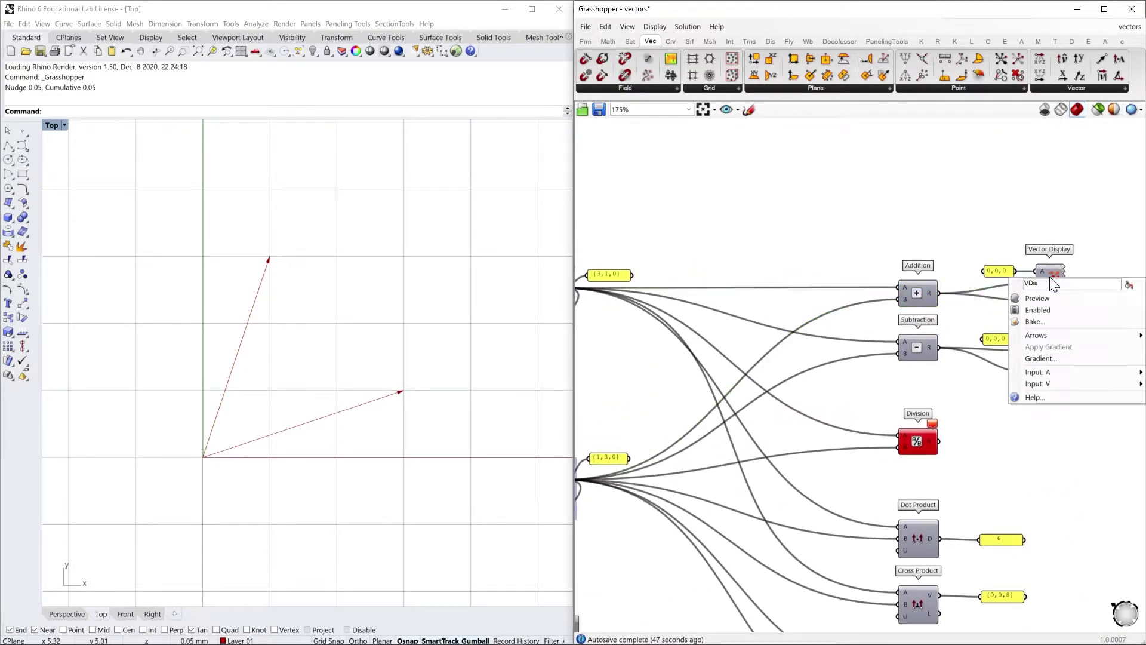
{"action": "left_click", "coordinate": [1051, 300]}
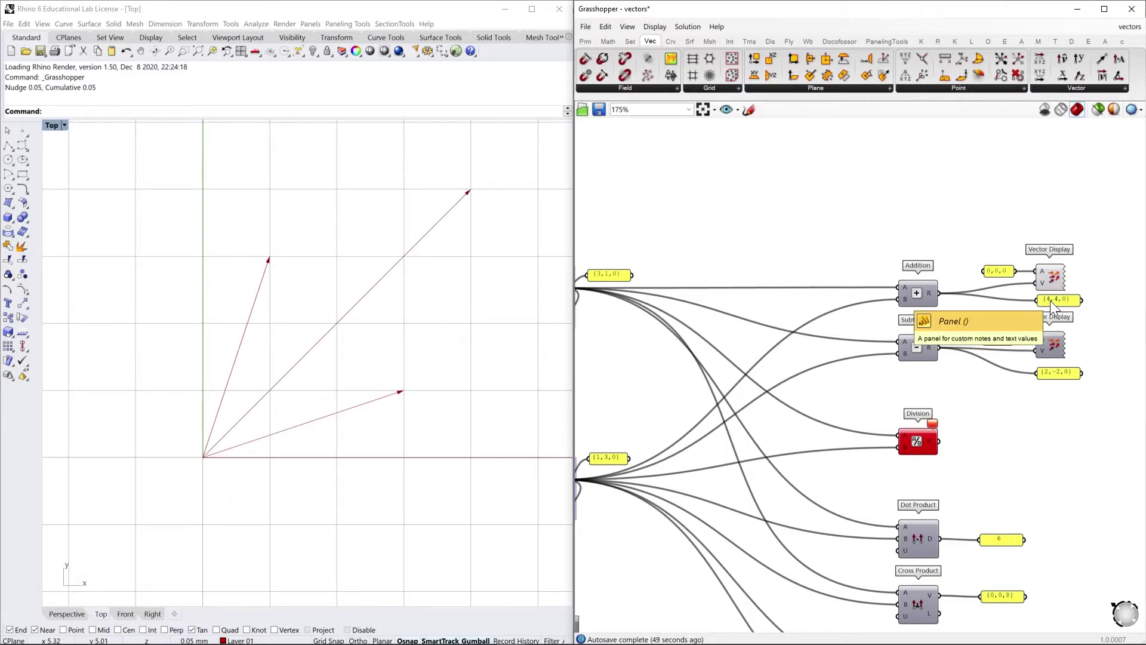
{"action": "scroll", "coordinate": [997, 243], "scroll_direction": "down", "scroll_amount": 1}
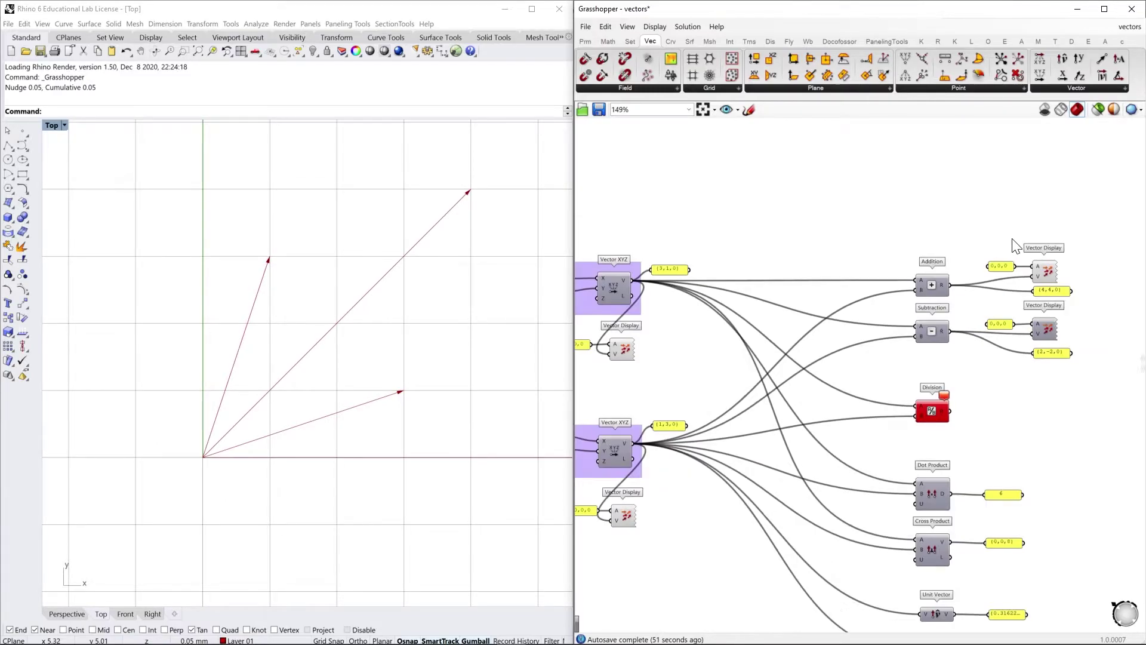
{"action": "right_click_drag", "start_coordinate": [939, 225], "coordinate": [1047, 217]}
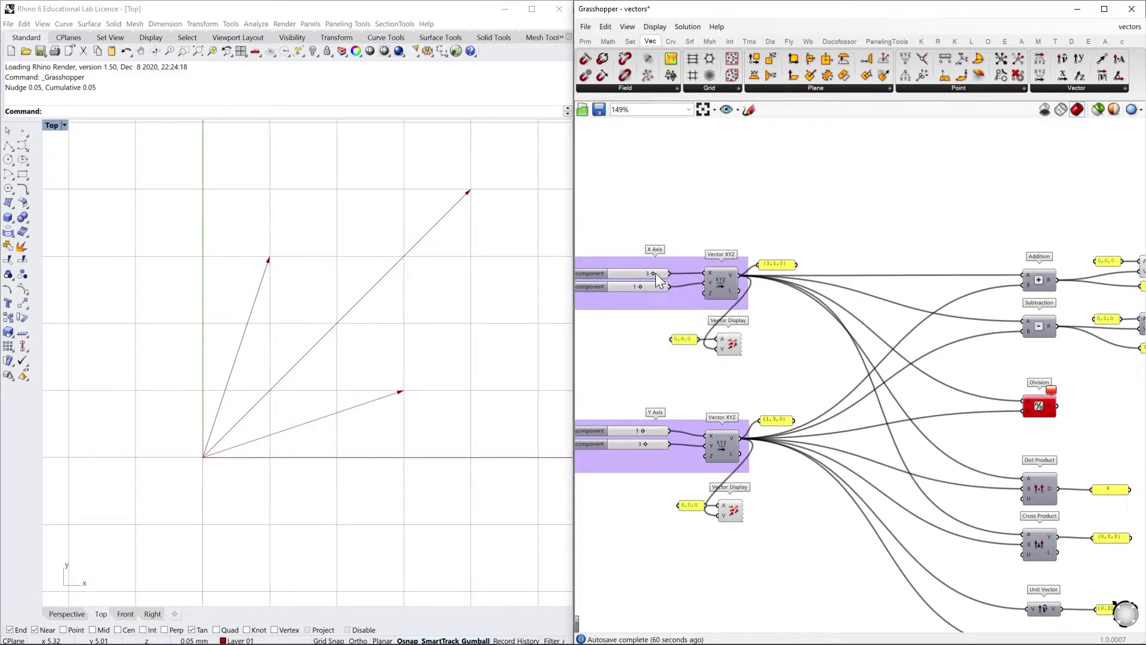
Step: Sketch the bracketed vectors [3,1,0] + [1,3,0] = on the canvas
{"action": "right_click_drag", "start_coordinate": [823, 246], "coordinate": [821, 265]}
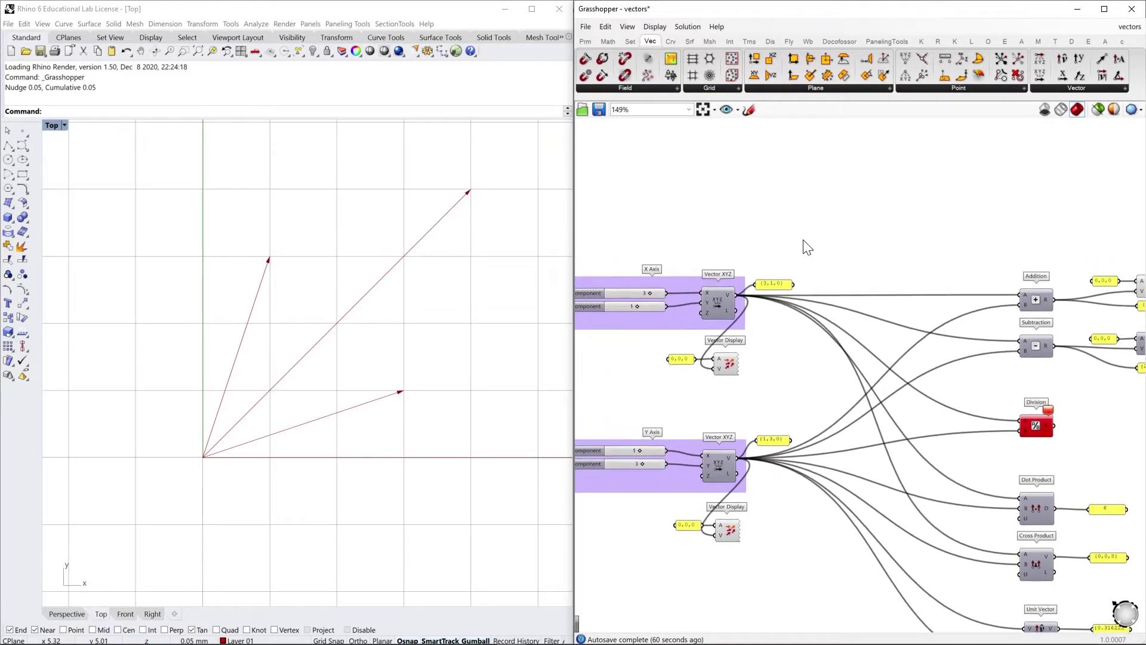
{"action": "left_click", "coordinate": [750, 110]}
{"action": "mouse_move", "coordinate": [854, 151]}
{"action": "left_mouse_down"}
{"action": "mouse_move", "coordinate": [878, 169]}
{"action": "mouse_move", "coordinate": [862, 177]}
{"action": "mouse_move", "coordinate": [872, 236]}
{"action": "left_mouse_up"}
{"action": "mouse_move", "coordinate": [855, 143]}
{"action": "left_mouse_down"}
{"action": "mouse_move", "coordinate": [832, 158]}
{"action": "mouse_move", "coordinate": [836, 253]}
{"action": "mouse_move", "coordinate": [861, 258]}
{"action": "left_mouse_up"}
{"action": "mouse_move", "coordinate": [883, 137]}
{"action": "left_mouse_down"}
{"action": "mouse_move", "coordinate": [900, 216]}
{"action": "mouse_move", "coordinate": [890, 265]}
{"action": "left_mouse_up"}
{"action": "mouse_move", "coordinate": [917, 202]}
{"action": "left_mouse_down"}
{"action": "mouse_move", "coordinate": [934, 201]}
{"action": "mouse_move", "coordinate": [926, 209]}
{"action": "left_mouse_up"}
{"action": "mouse_move", "coordinate": [961, 146]}
{"action": "left_mouse_down"}
{"action": "mouse_move", "coordinate": [976, 185]}
{"action": "mouse_move", "coordinate": [966, 209]}
{"action": "mouse_move", "coordinate": [974, 231]}
{"action": "left_mouse_up"}
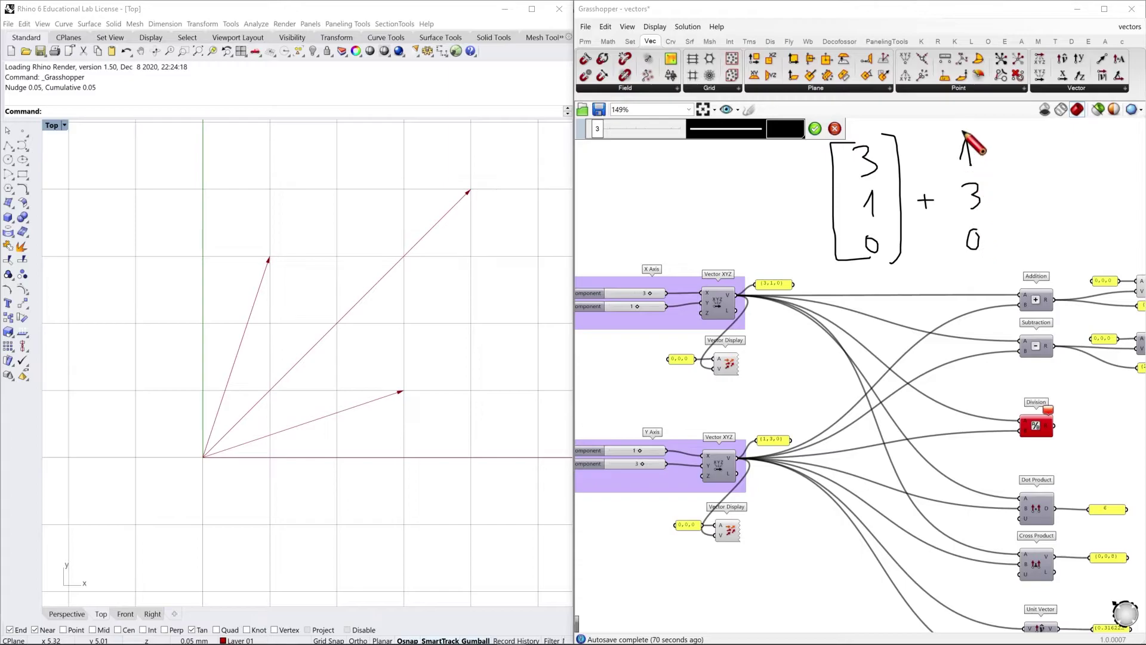
{"action": "mouse_move", "coordinate": [963, 133]}
{"action": "left_mouse_down"}
{"action": "mouse_move", "coordinate": [954, 227]}
{"action": "mouse_move", "coordinate": [973, 261]}
{"action": "left_mouse_up"}
{"action": "mouse_move", "coordinate": [979, 133]}
{"action": "left_mouse_down"}
{"action": "mouse_move", "coordinate": [1005, 143]}
{"action": "mouse_move", "coordinate": [1007, 260]}
{"action": "mouse_move", "coordinate": [995, 263]}
{"action": "left_mouse_up"}
{"action": "mouse_move", "coordinate": [1017, 189]}
{"action": "left_mouse_down"}
{"action": "mouse_move", "coordinate": [1029, 189]}
{"action": "mouse_move", "coordinate": [1027, 206]}
{"action": "left_mouse_up"}
{"action": "key", "text": "Return"}
Step: Sketch the bracketed result [4,4,0] and circle the {4,4,0} output panel
{"action": "mouse_move", "coordinate": [1015, 222]}
{"action": "right_mouse_down"}
{"action": "mouse_move", "coordinate": [1029, 216]}
{"action": "mouse_move", "coordinate": [923, 224]}
{"action": "right_mouse_up"}
{"action": "left_click", "coordinate": [747, 110]}
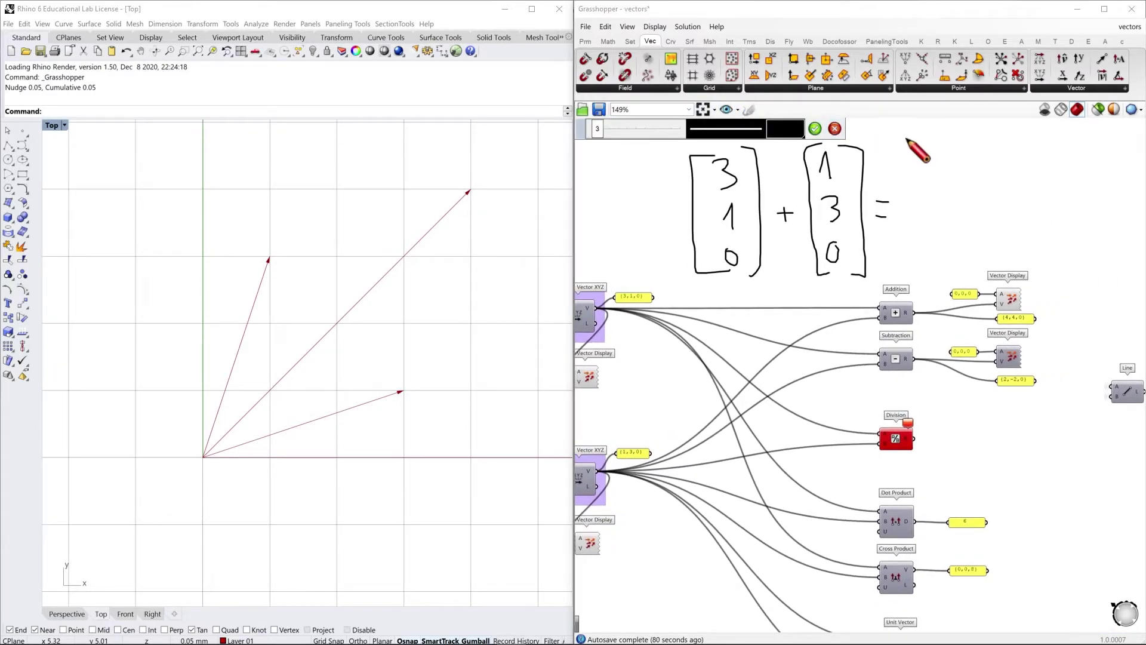
{"action": "mouse_move", "coordinate": [912, 146]}
{"action": "left_mouse_down"}
{"action": "mouse_move", "coordinate": [914, 167]}
{"action": "mouse_move", "coordinate": [929, 166]}
{"action": "mouse_move", "coordinate": [922, 220]}
{"action": "mouse_move", "coordinate": [937, 212]}
{"action": "mouse_move", "coordinate": [926, 257]}
{"action": "mouse_move", "coordinate": [934, 246]}
{"action": "left_mouse_up"}
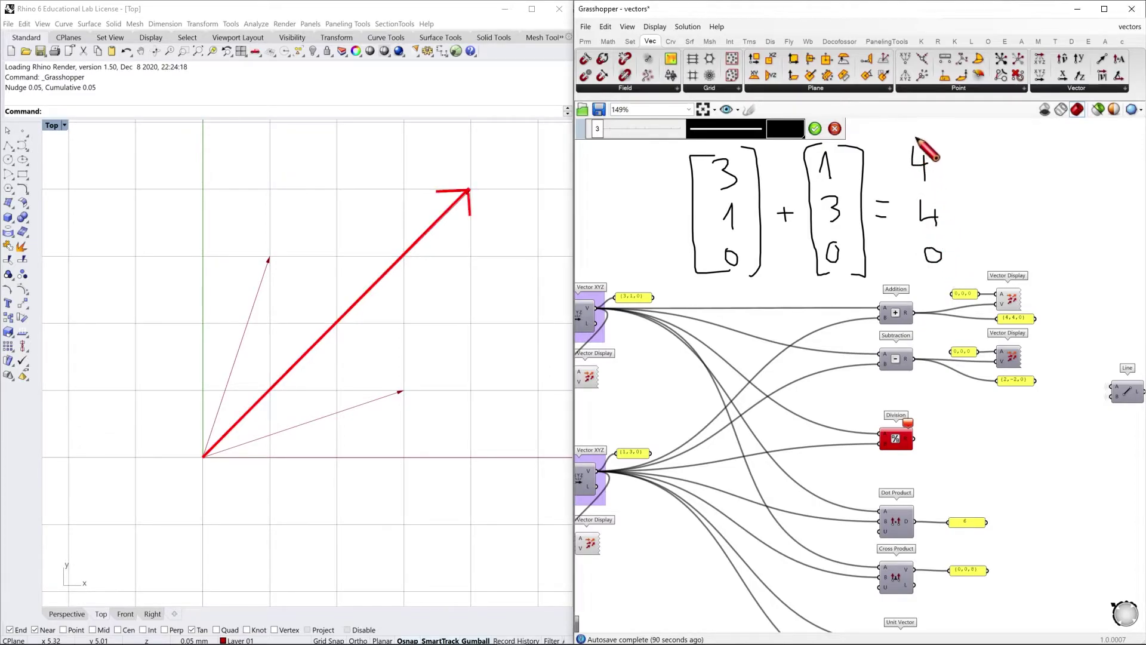
{"action": "mouse_move", "coordinate": [915, 138]}
{"action": "left_mouse_down"}
{"action": "mouse_move", "coordinate": [895, 237]}
{"action": "mouse_move", "coordinate": [906, 260]}
{"action": "left_mouse_up"}
{"action": "mouse_move", "coordinate": [940, 143]}
{"action": "left_mouse_down"}
{"action": "mouse_move", "coordinate": [961, 193]}
{"action": "mouse_move", "coordinate": [942, 261]}
{"action": "left_mouse_up"}
{"action": "mouse_move", "coordinate": [1015, 310]}
{"action": "left_mouse_down"}
{"action": "mouse_move", "coordinate": [995, 323]}
{"action": "mouse_move", "coordinate": [1026, 328]}
{"action": "mouse_move", "coordinate": [1046, 316]}
{"action": "mouse_move", "coordinate": [1009, 308]}
{"action": "left_mouse_up"}
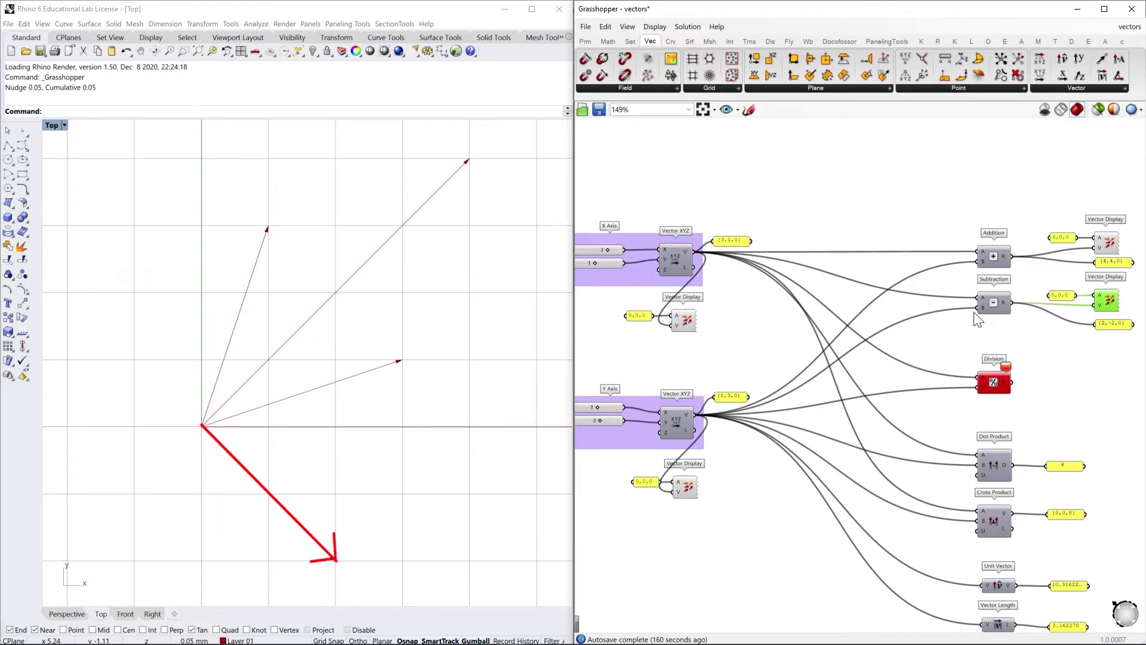
{"action": "right_click_drag", "start_coordinate": [889, 318], "coordinate": [952, 309]}
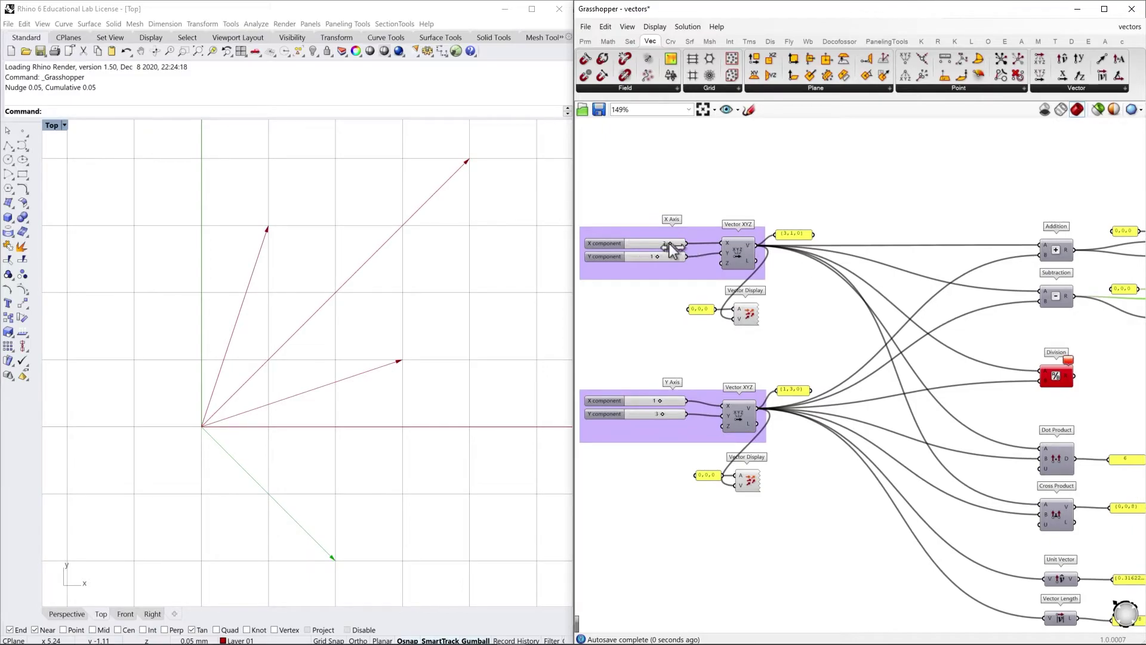
{"action": "left_click_drag", "start_coordinate": [671, 248], "coordinate": [672, 248]}
{"action": "left_click_drag", "start_coordinate": [660, 413], "coordinate": [657, 414]}
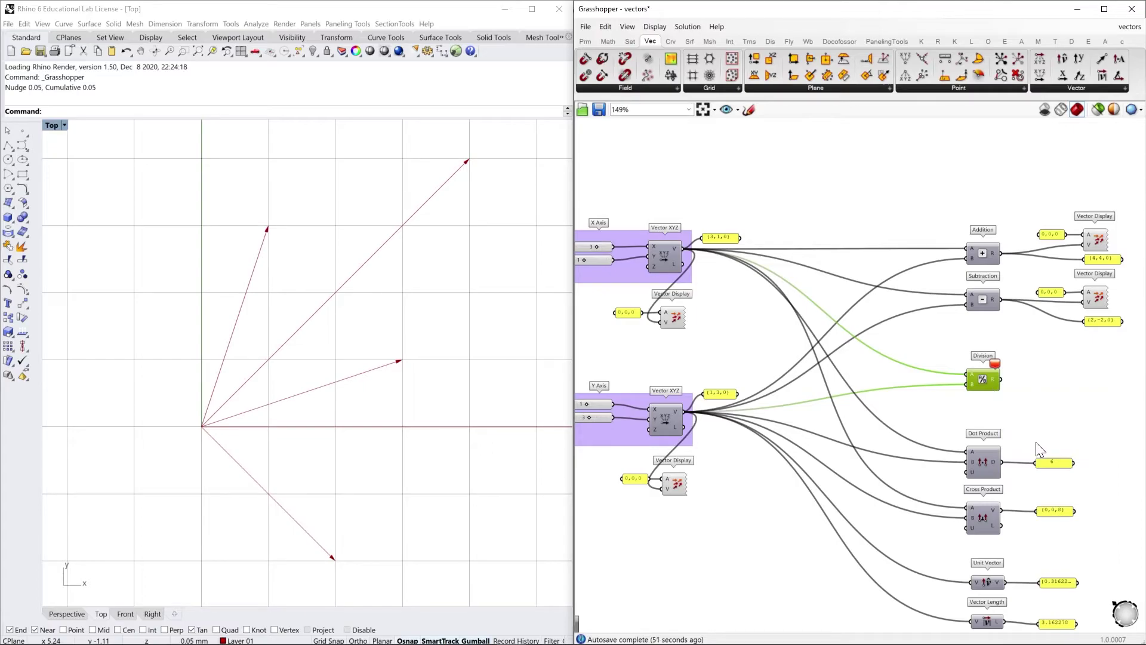
{"action": "right_click_drag", "start_coordinate": [1037, 450], "coordinate": [1011, 373]}
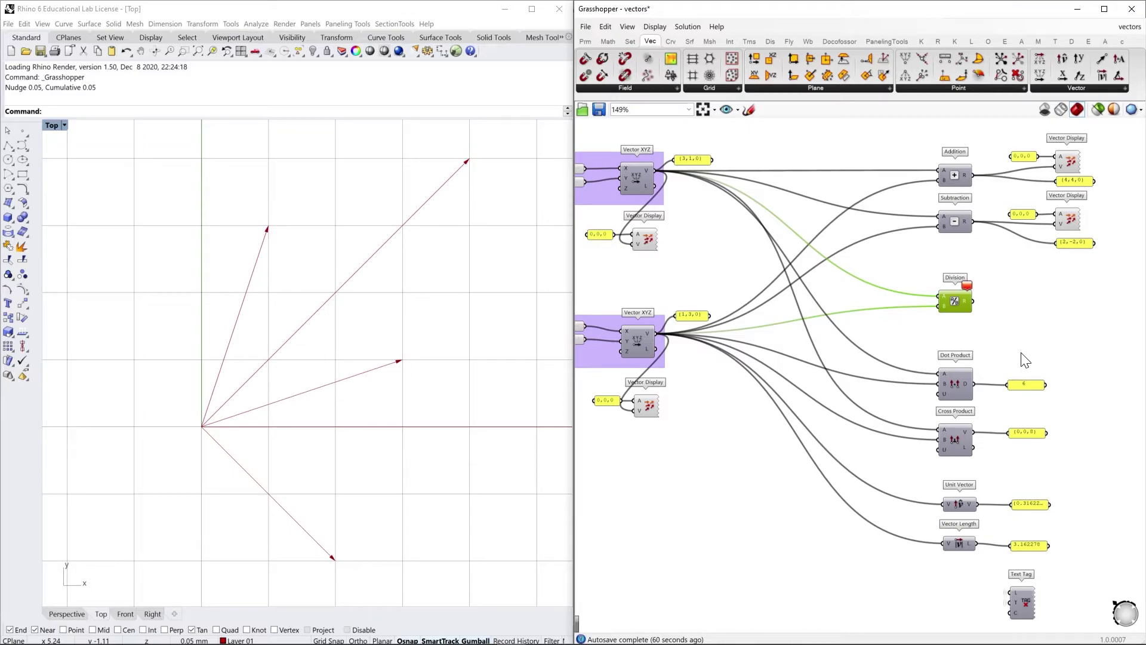
{"action": "left_click", "coordinate": [962, 387]}
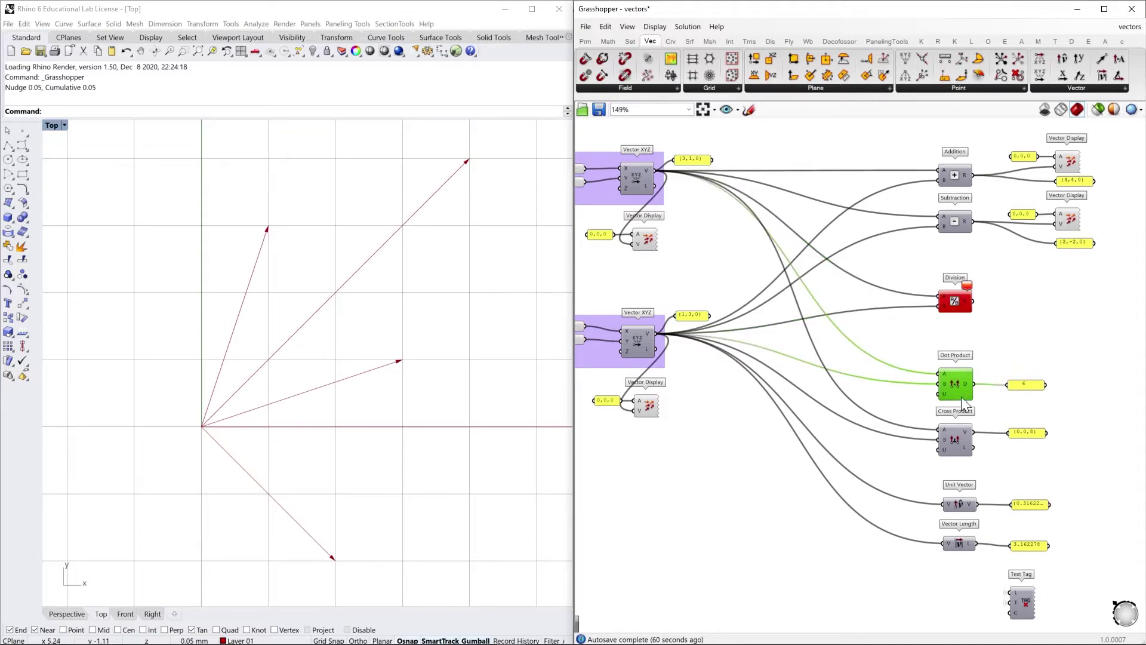
{"action": "left_click", "coordinate": [960, 442]}
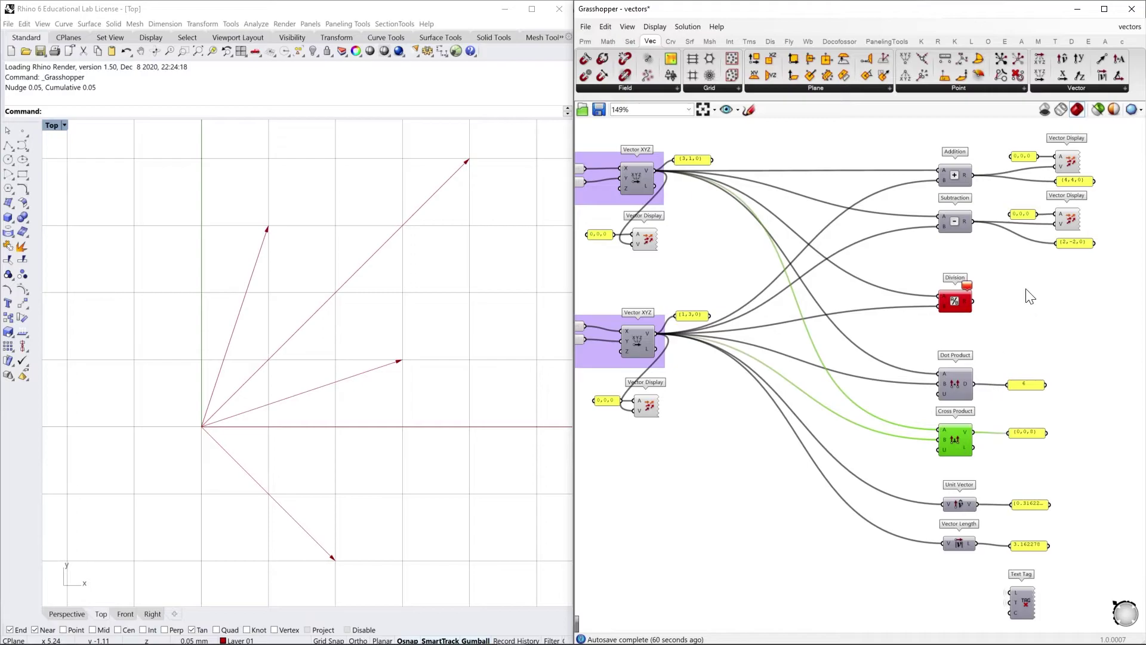
{"action": "left_click", "coordinate": [1072, 88]}
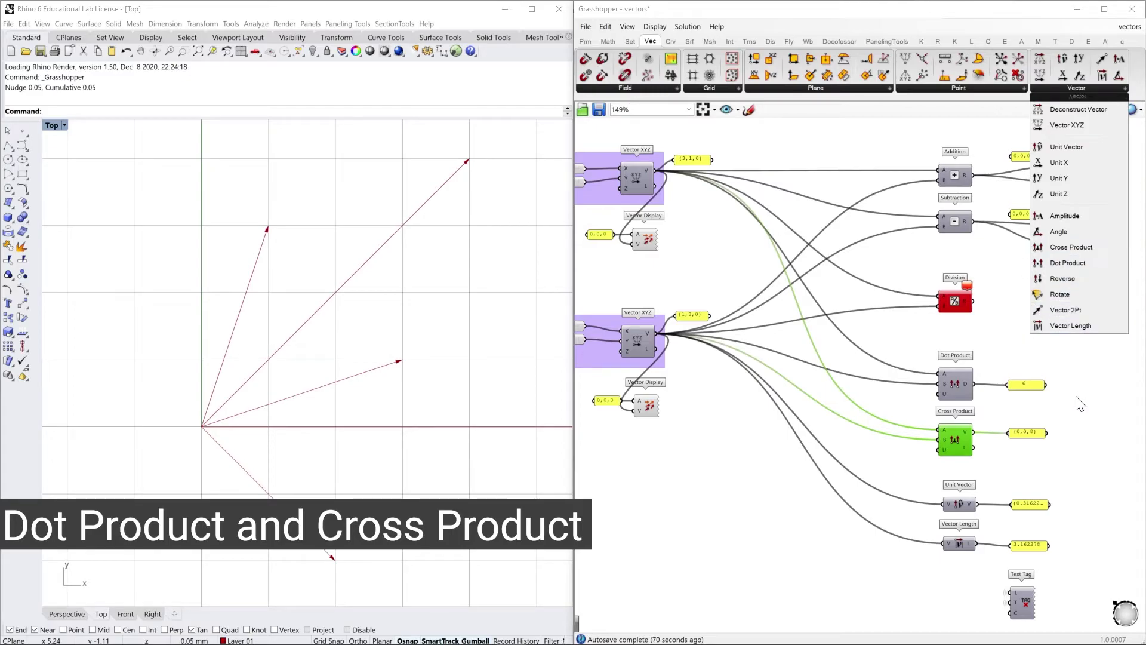
{"action": "left_click", "coordinate": [1009, 418]}
{"action": "scroll", "coordinate": [1015, 421], "scroll_direction": "up", "scroll_amount": 2}
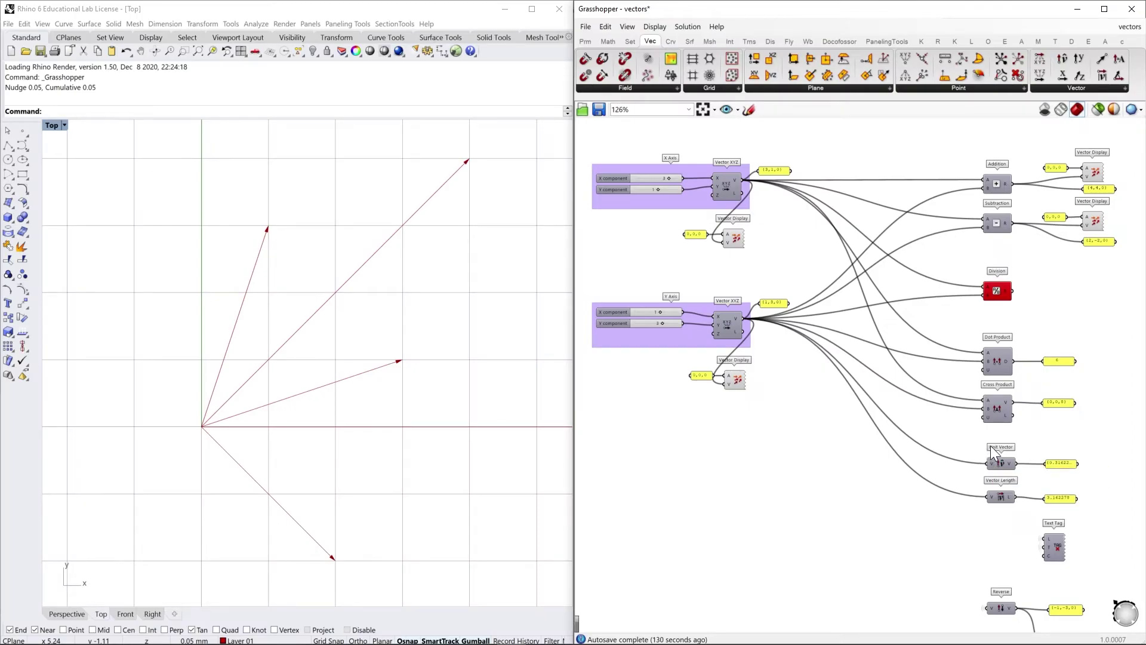
Step: Copy a Vector Display with its 0,0,0 origin panel and wire Unit Vector's output into it
{"action": "scroll", "coordinate": [1008, 464], "scroll_direction": "up", "scroll_amount": 1}
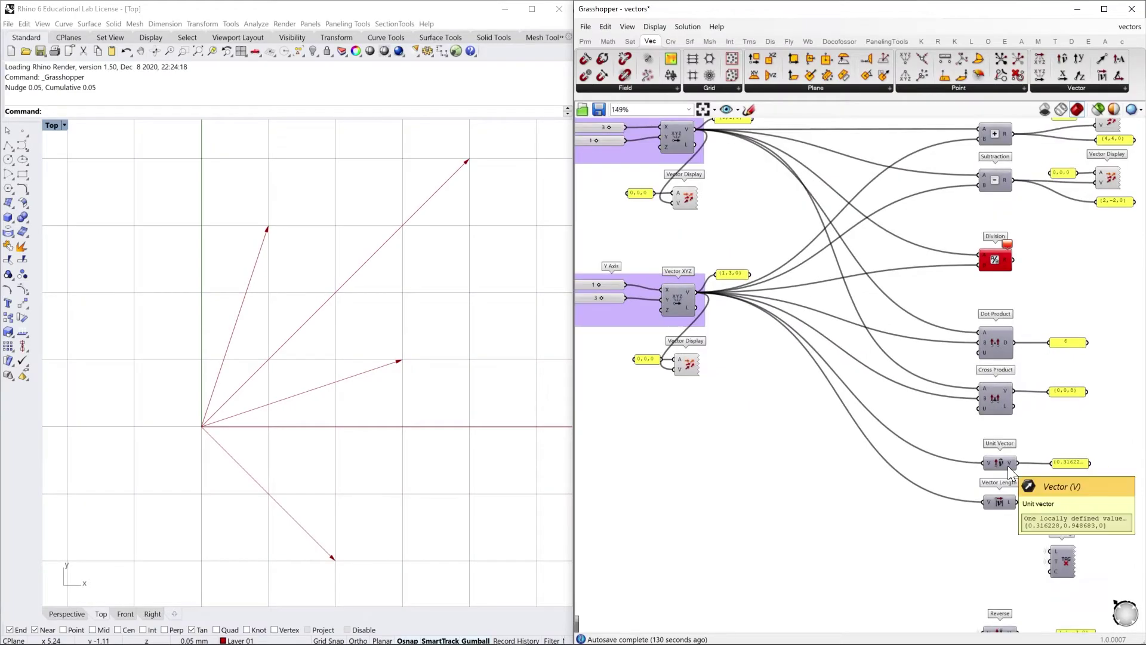
{"action": "left_click", "coordinate": [1003, 466]}
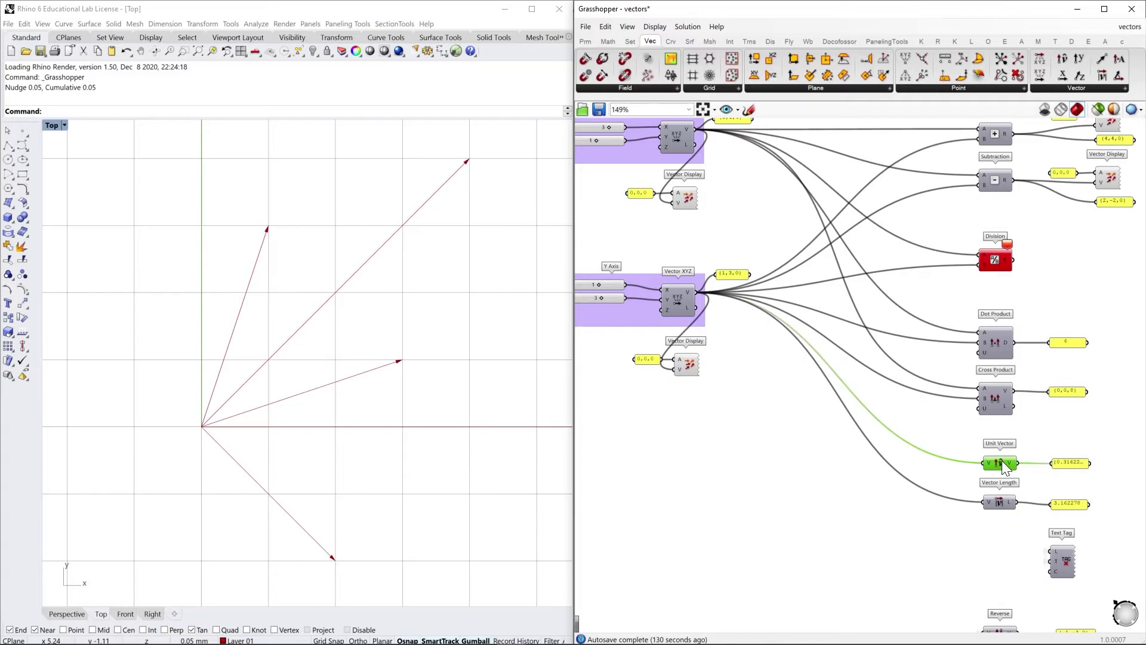
{"action": "left_click", "coordinate": [1076, 88]}
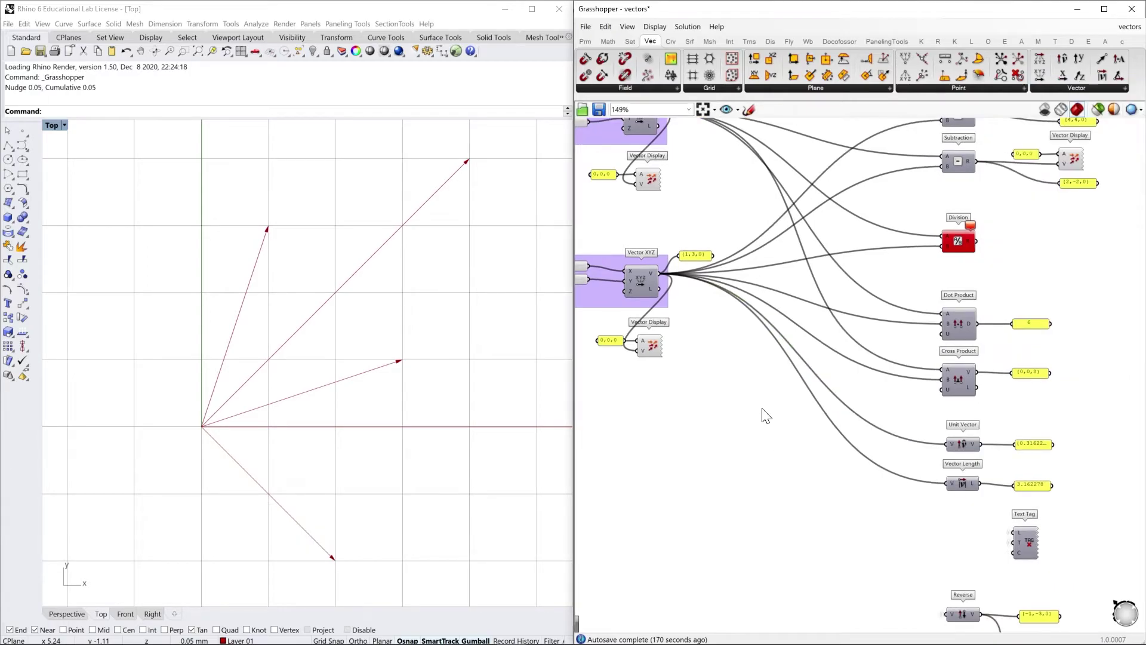
{"action": "left_click_drag", "start_coordinate": [734, 400], "coordinate": [1075, 431]}
{"action": "left_click", "coordinate": [1058, 487]}
{"action": "scroll", "coordinate": [1042, 475], "scroll_direction": "up", "scroll_amount": 1}
{"action": "scroll", "coordinate": [952, 478], "scroll_direction": "up", "scroll_amount": 1}
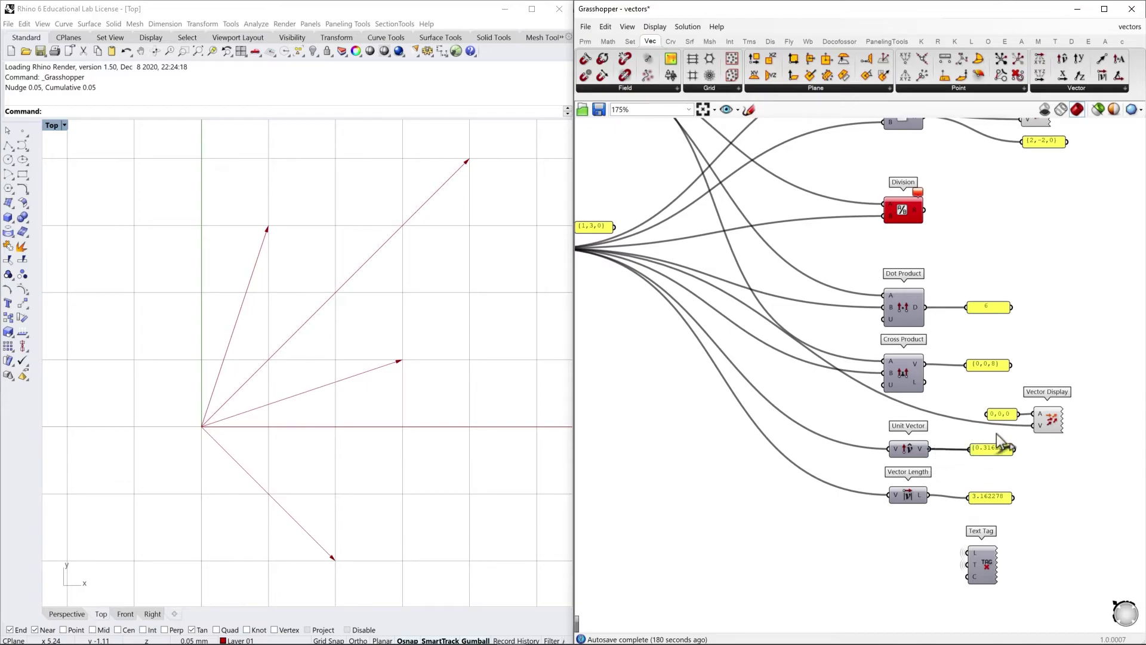
{"action": "left_click_drag", "start_coordinate": [997, 435], "coordinate": [1038, 423]}
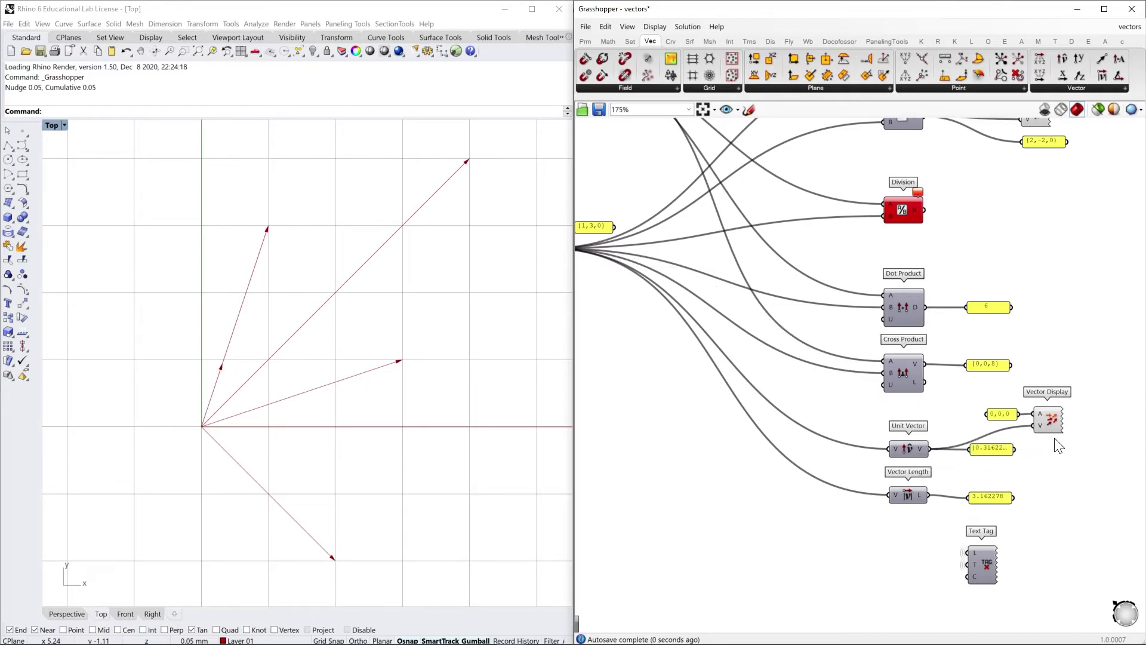
Step: Show the new unit-vector arrow and widen the output panel to read {0.316228, 0.948683, 0}
{"action": "left_click", "coordinate": [1051, 422]}
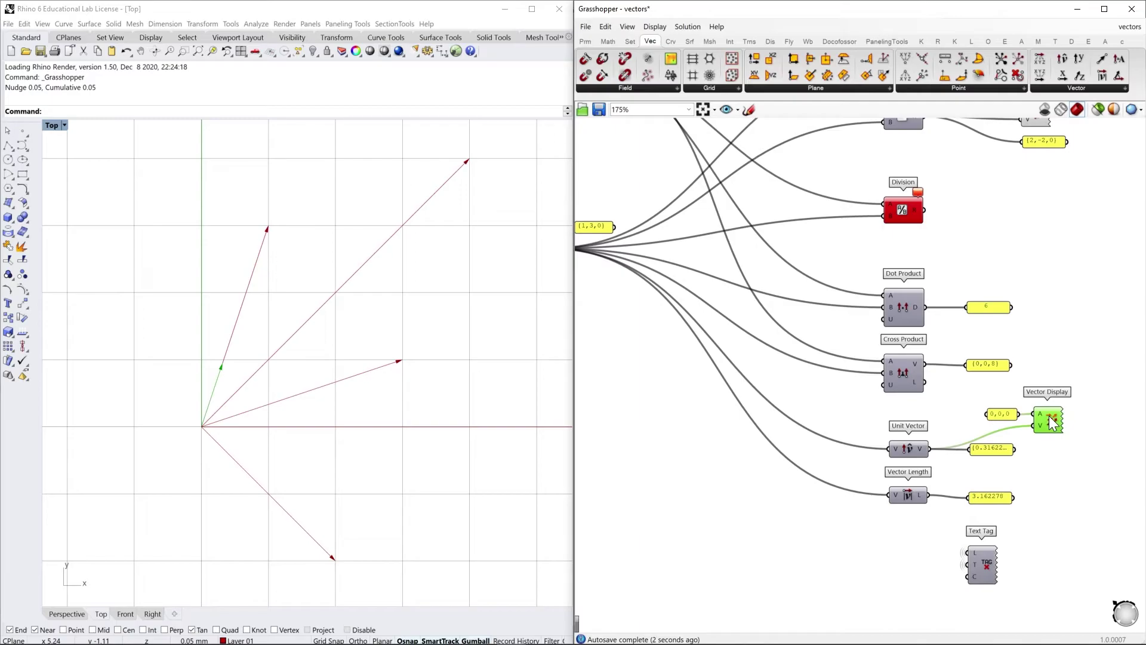
{"action": "scroll", "coordinate": [1051, 423], "scroll_direction": "down", "scroll_amount": 1}
{"action": "right_click_drag", "start_coordinate": [942, 436], "coordinate": [963, 443]}
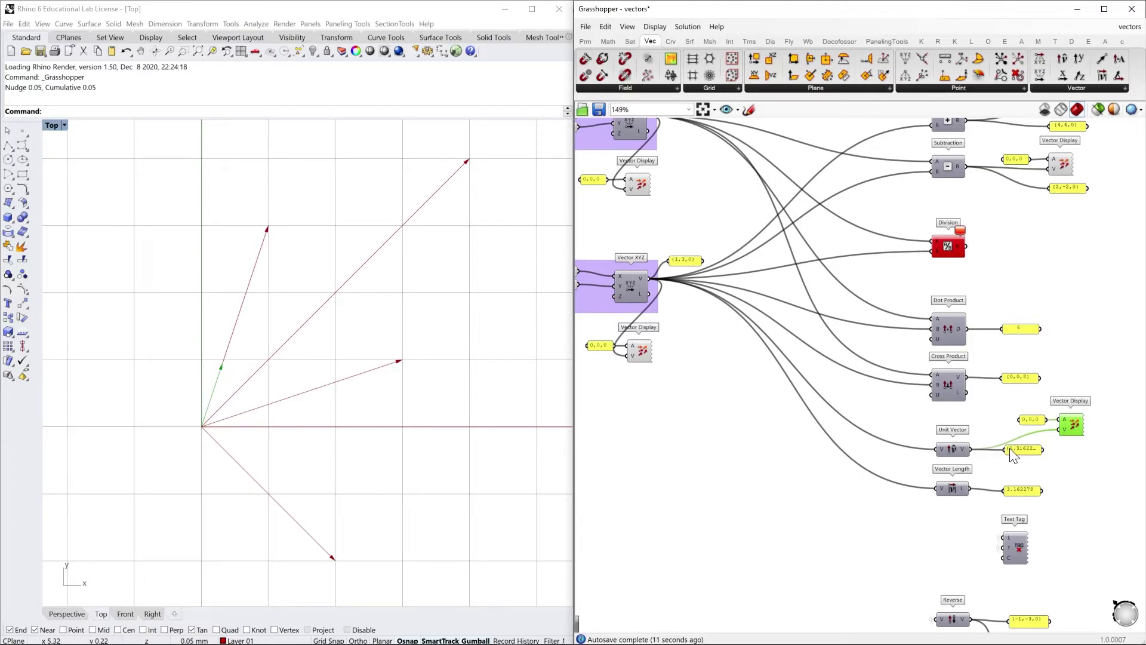
{"action": "left_click_drag", "start_coordinate": [1042, 451], "coordinate": [1100, 451]}
Step: Locate the Text Tag, Vector XYZ and second vector's Vector Display on the canvas
{"action": "scroll", "coordinate": [1100, 451], "scroll_direction": "down", "scroll_amount": 2}
{"action": "right_click_drag", "start_coordinate": [1040, 485], "coordinate": [1011, 412]}
{"action": "left_click", "coordinate": [1003, 467]}
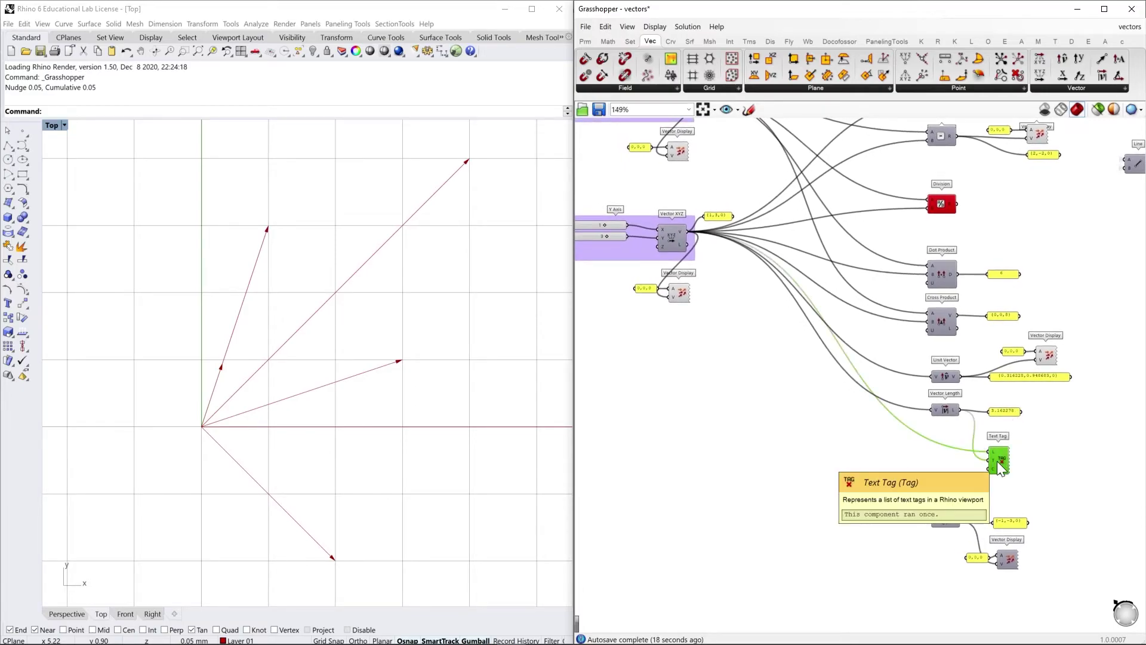
{"action": "scroll", "coordinate": [997, 461], "scroll_direction": "up", "scroll_amount": 1}
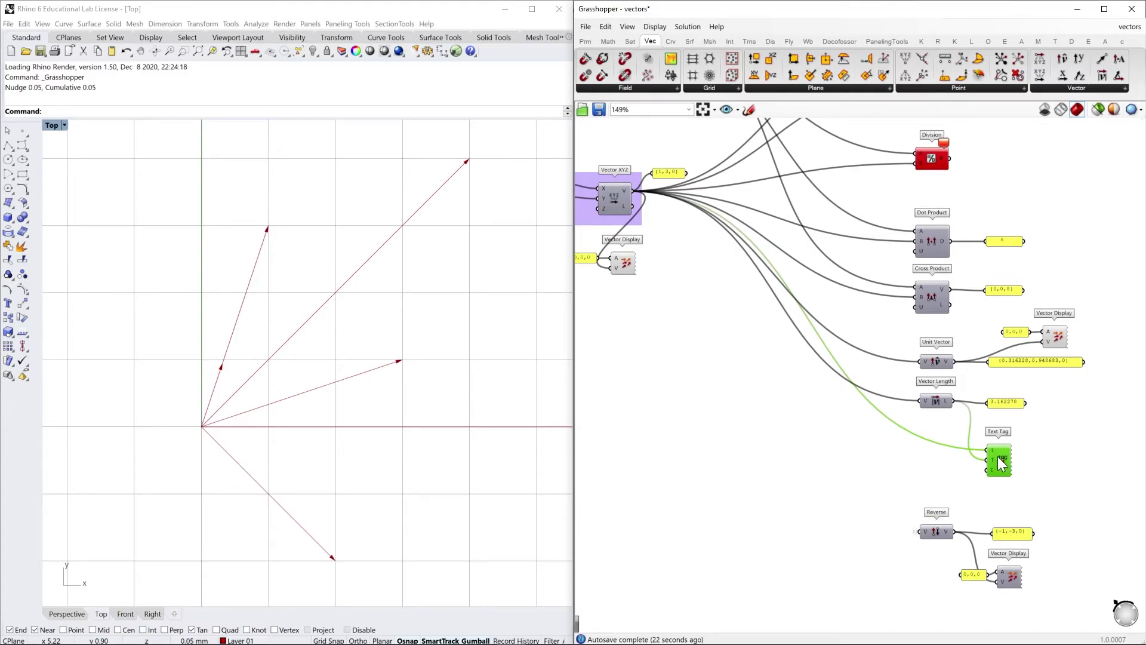
{"action": "double_click", "coordinate": [843, 465]}
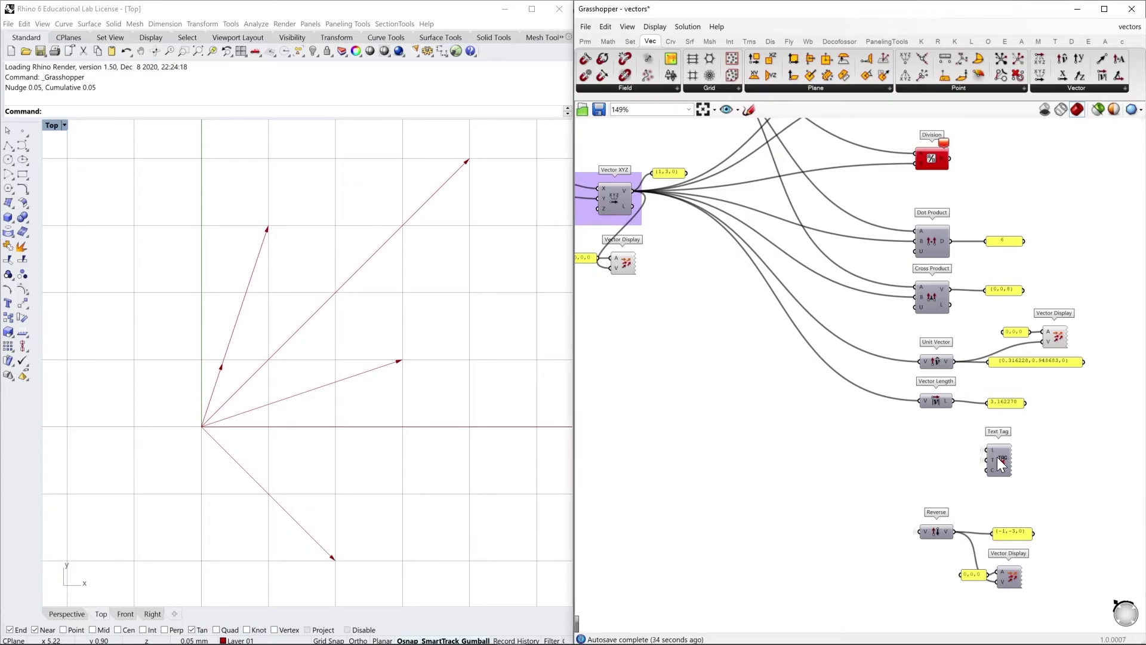
{"action": "scroll", "coordinate": [988, 445], "scroll_direction": "up", "scroll_amount": 3}
{"action": "mouse_move", "coordinate": [990, 447]}
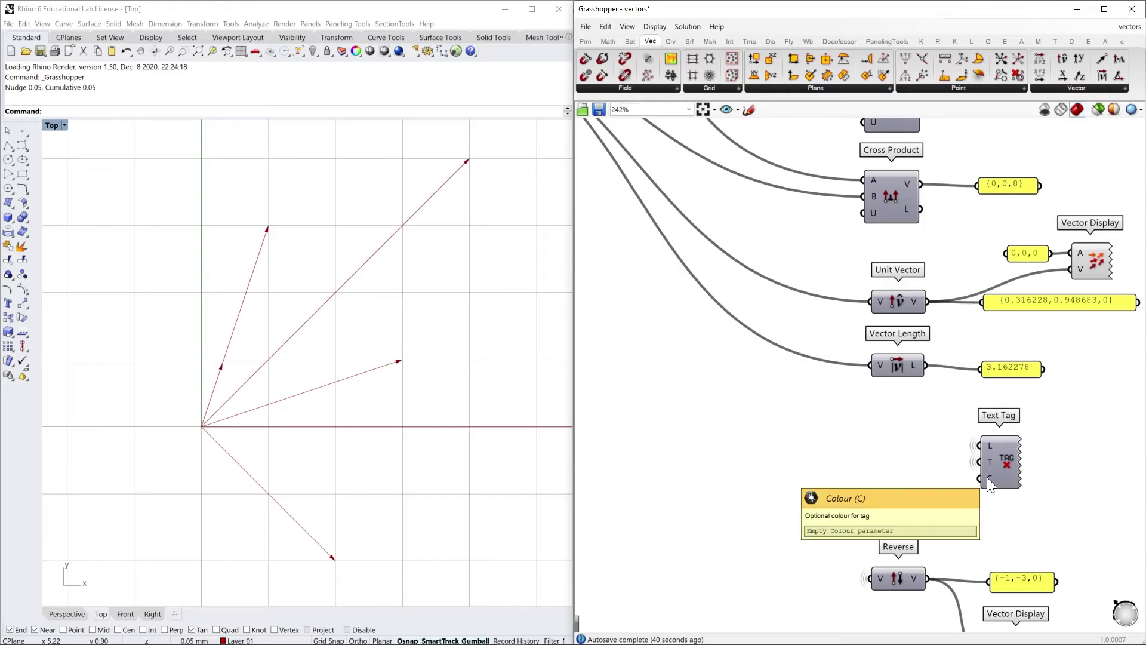
{"action": "scroll", "coordinate": [992, 472], "scroll_direction": "down", "scroll_amount": 4}
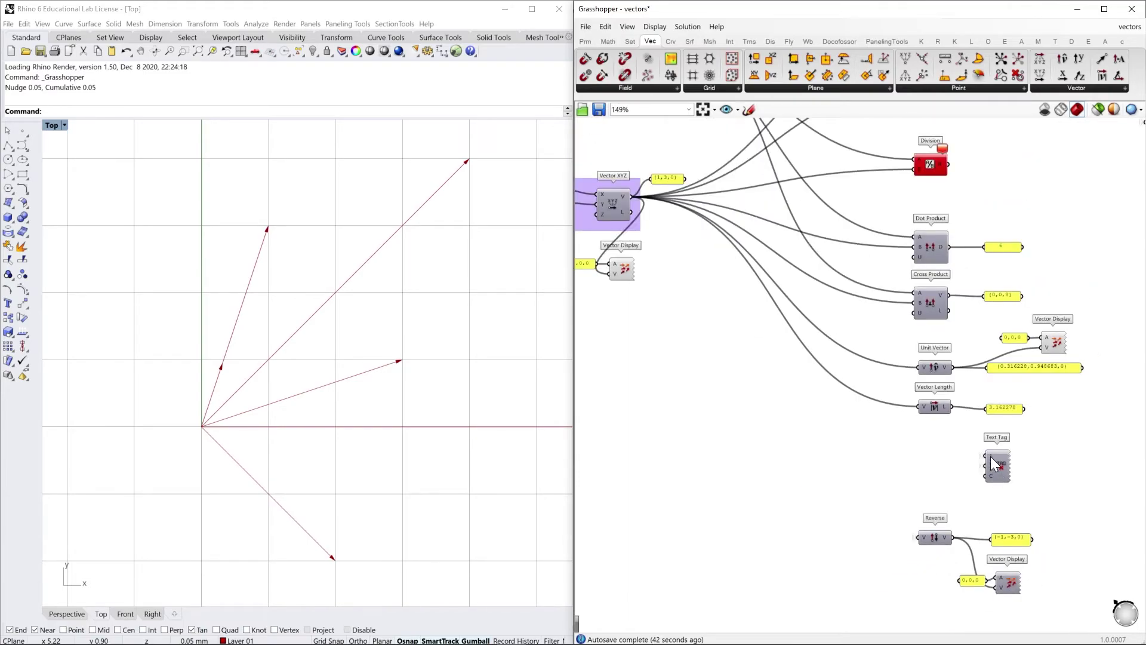
{"action": "left_click", "coordinate": [1001, 461]}
{"action": "right_click_drag", "start_coordinate": [829, 384], "coordinate": [872, 390]}
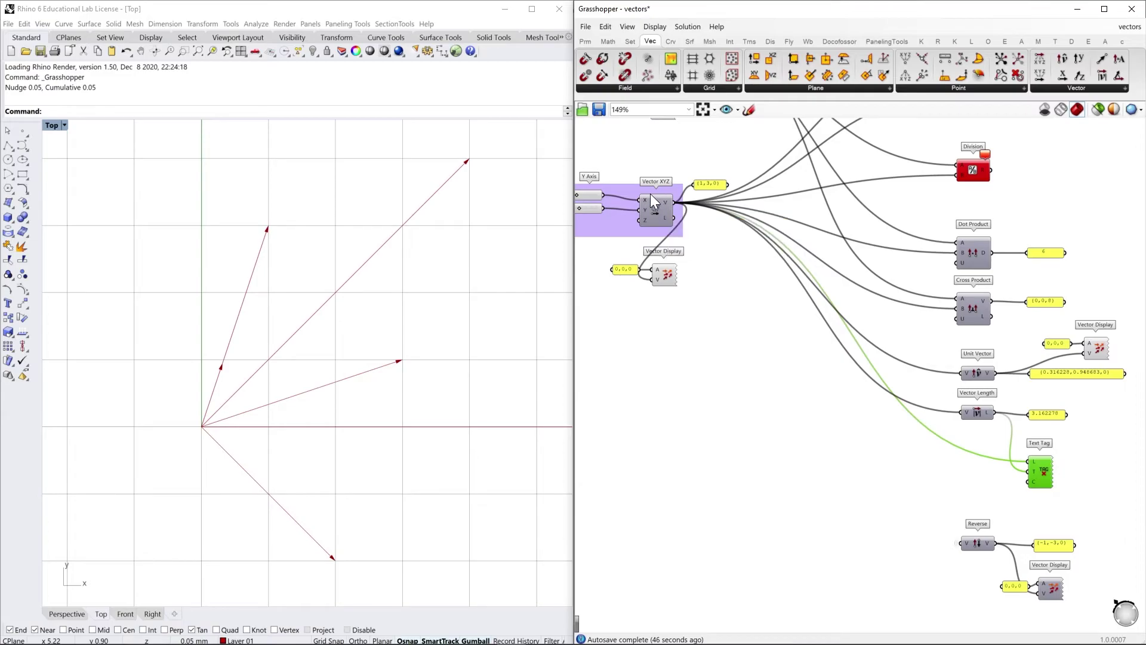
{"action": "left_click", "coordinate": [659, 206]}
{"action": "left_click", "coordinate": [666, 276]}
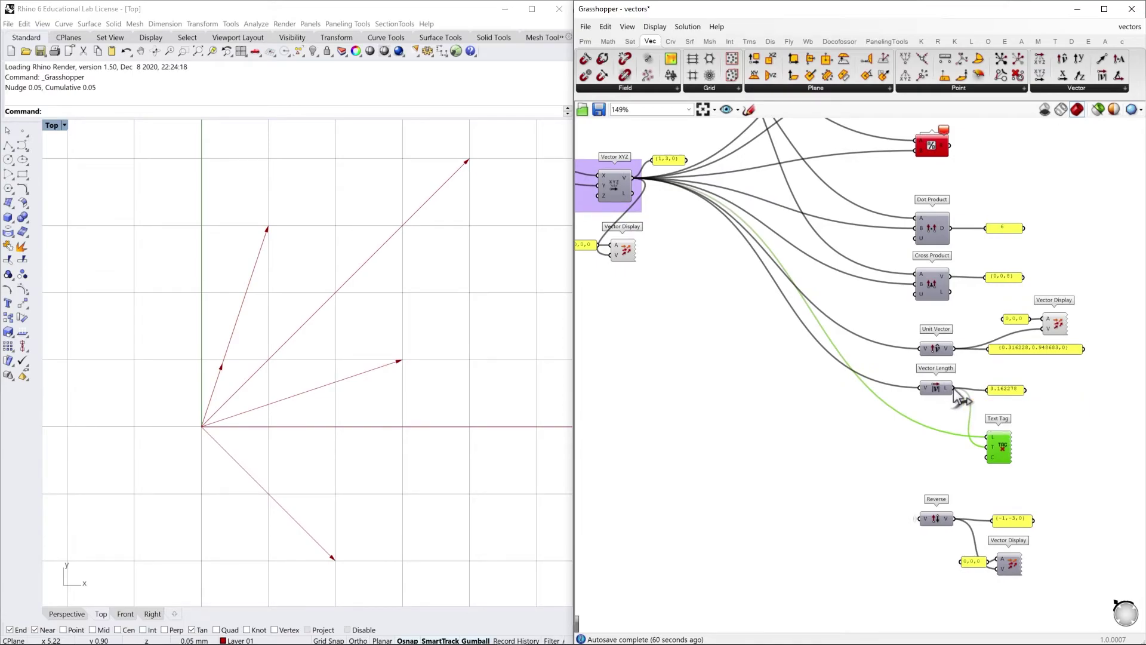
Step: Feed Vector Length's 3.162278 into Text Tag's T input and turn on its Rhino preview
{"action": "left_click_drag", "start_coordinate": [968, 395], "coordinate": [992, 446]}
{"action": "right_click", "coordinate": [1002, 449]}
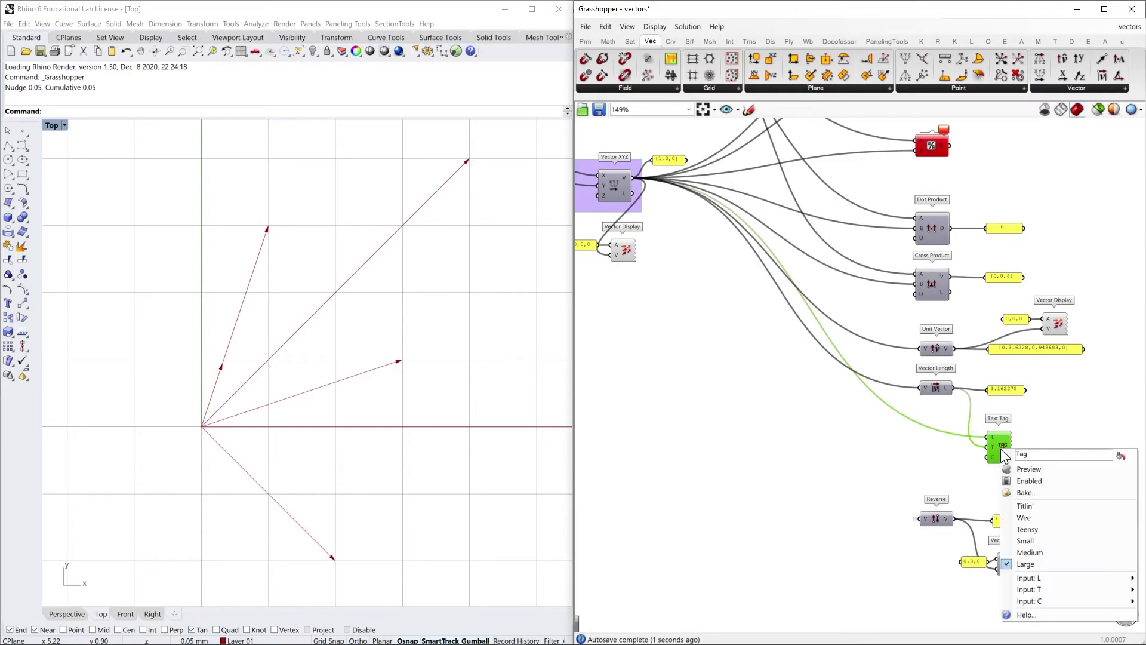
{"action": "left_click", "coordinate": [1027, 467]}
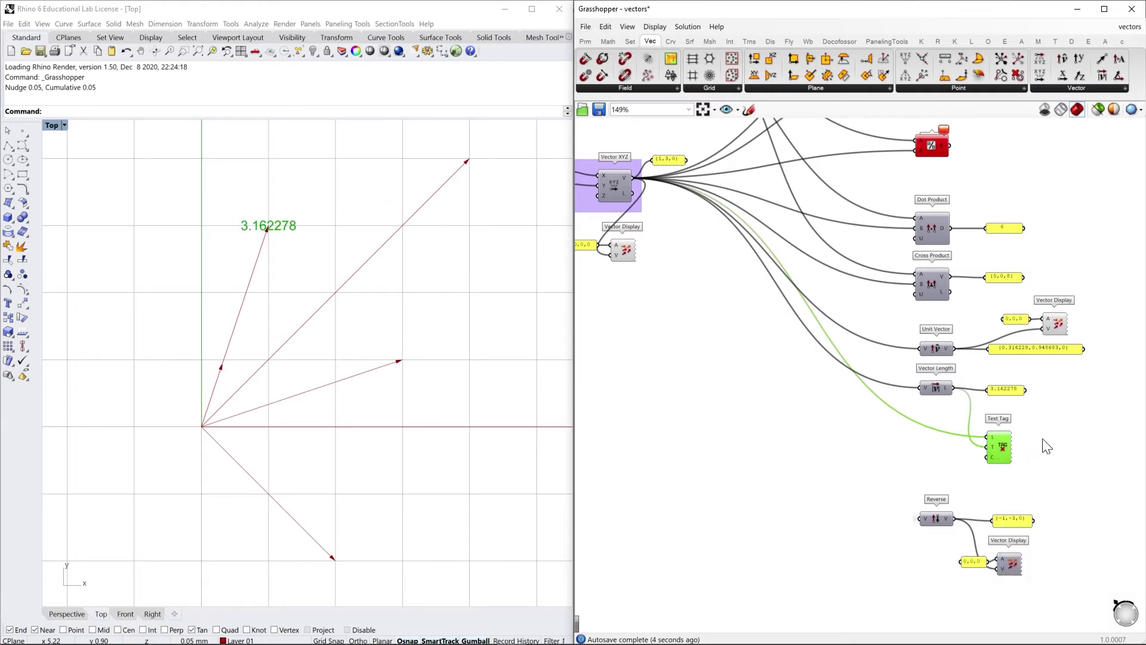
{"action": "left_click", "coordinate": [1003, 393]}
{"action": "left_click", "coordinate": [1004, 449]}
Step: Move the Y component slider to check the length label updates
{"action": "left_click_drag", "start_coordinate": [214, 196], "coordinate": [337, 265]}
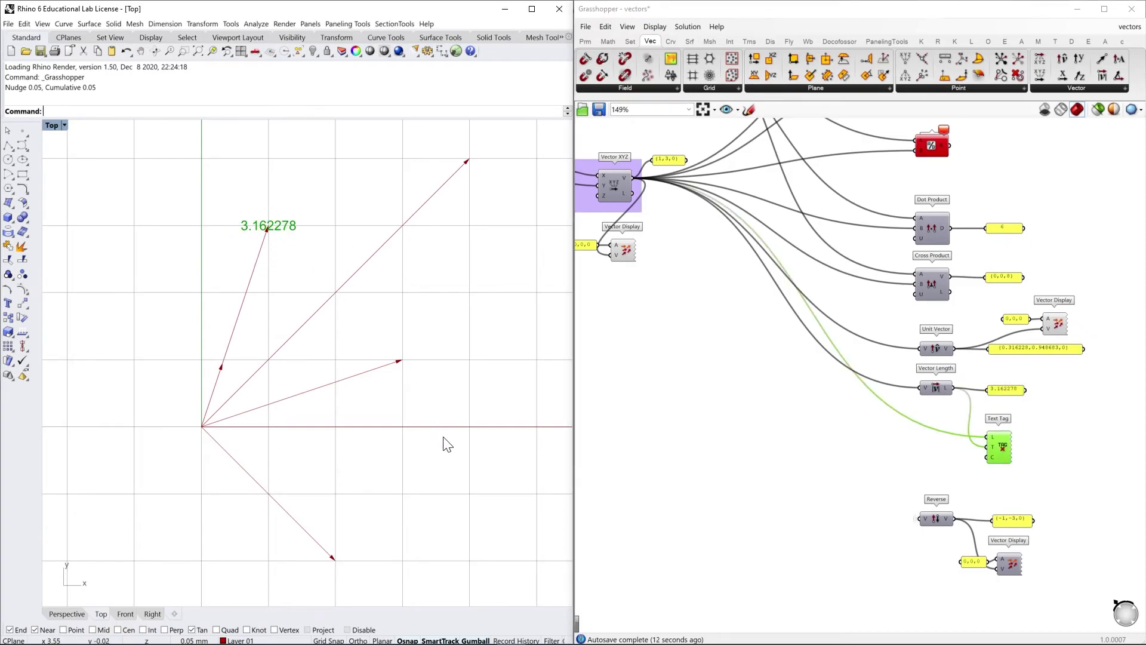
{"action": "scroll", "coordinate": [1065, 486], "scroll_direction": "down", "scroll_amount": 3}
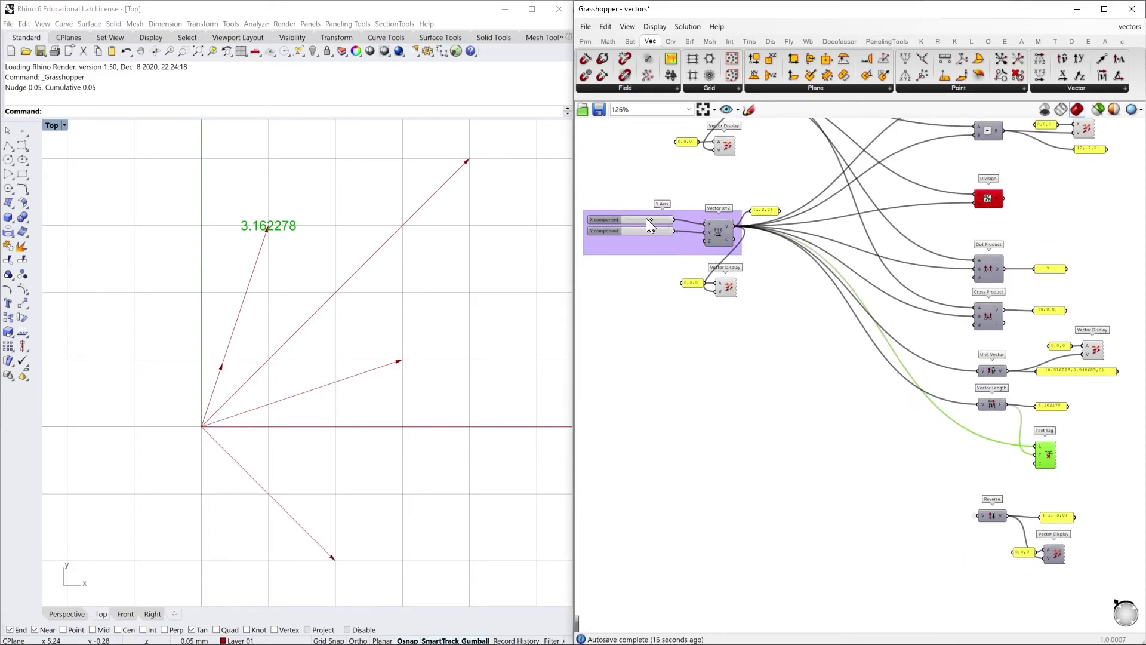
{"action": "scroll", "coordinate": [647, 220], "scroll_direction": "up", "scroll_amount": 3}
{"action": "left_click_drag", "start_coordinate": [654, 231], "coordinate": [653, 231]}
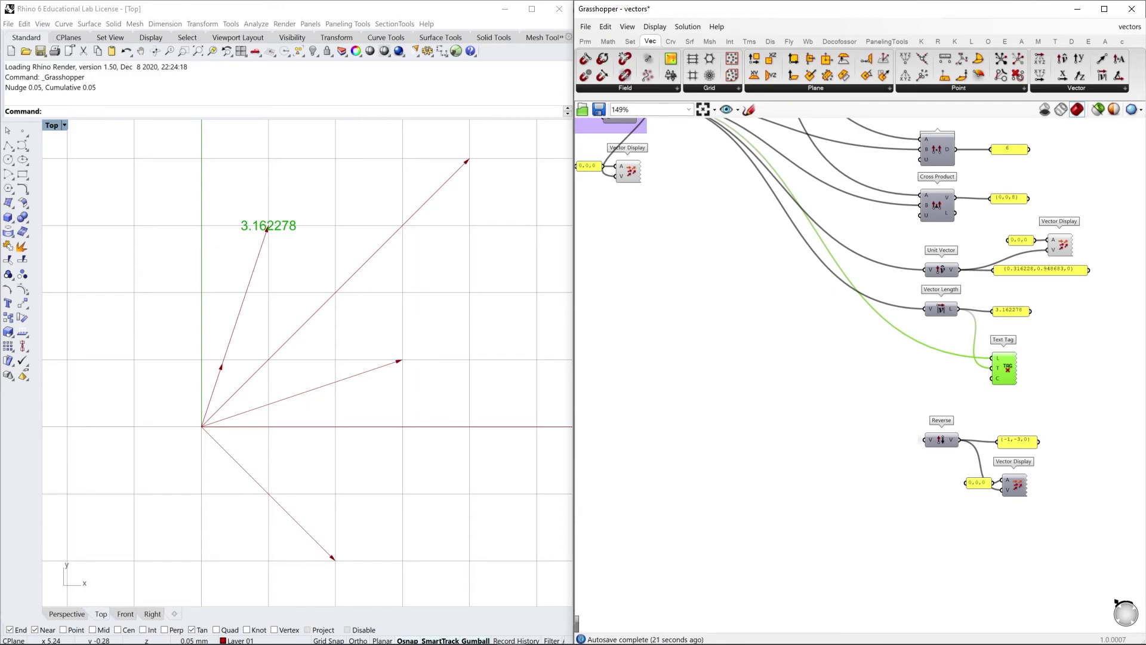
Step: Find the Reverse component and preview its Vector Display to draw the {-1,-3,0} arrow
{"action": "left_click", "coordinate": [1083, 89]}
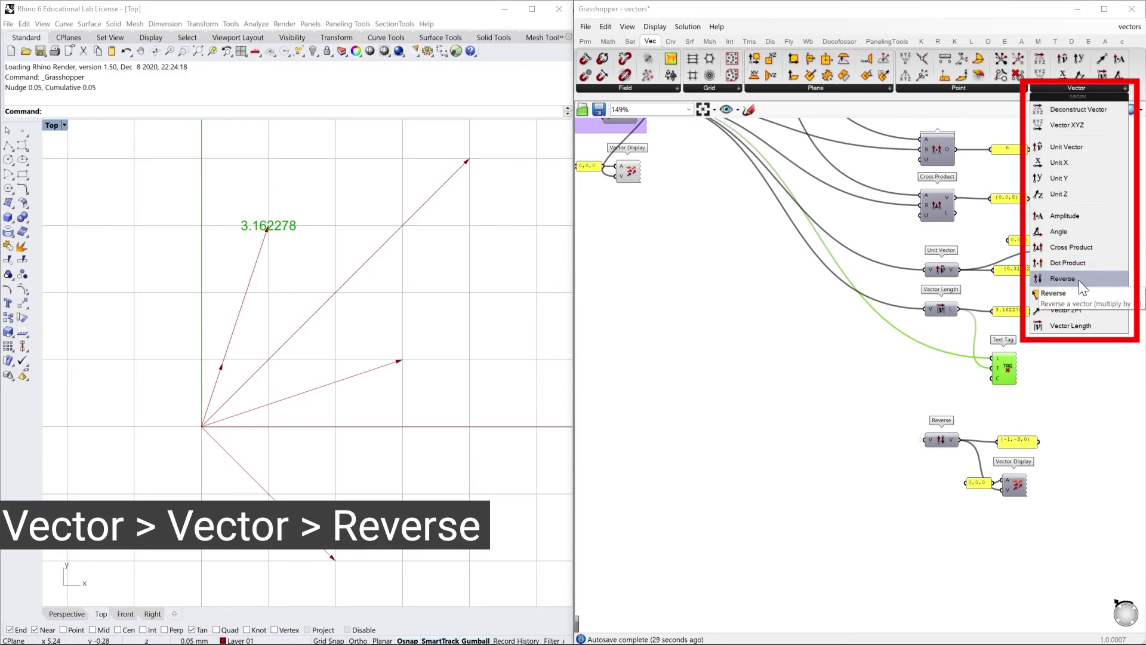
{"action": "left_click", "coordinate": [939, 439]}
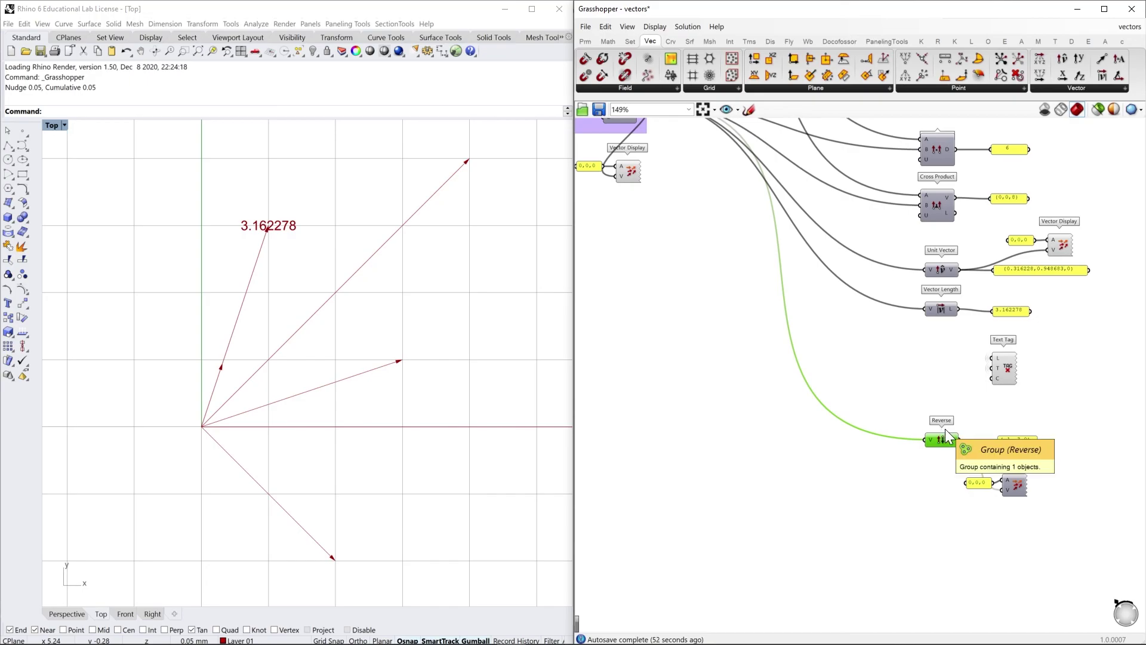
{"action": "left_click", "coordinate": [1013, 487]}
{"action": "right_click", "coordinate": [1013, 486]}
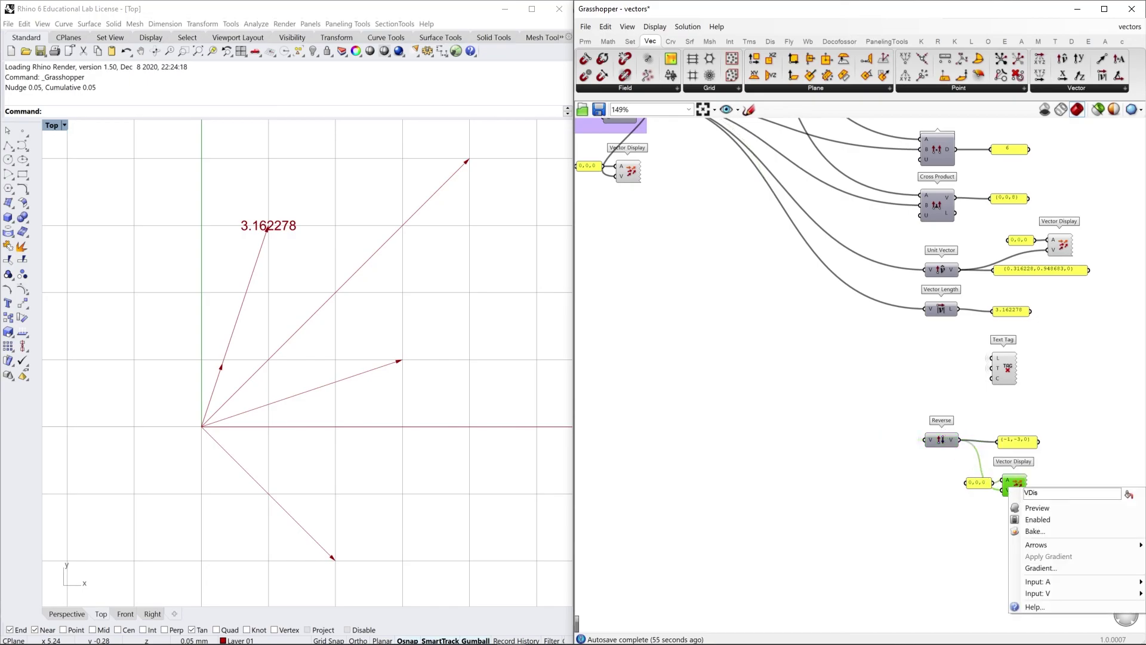
{"action": "left_click", "coordinate": [1041, 509]}
{"action": "right_click_drag", "start_coordinate": [388, 422], "coordinate": [399, 374]}
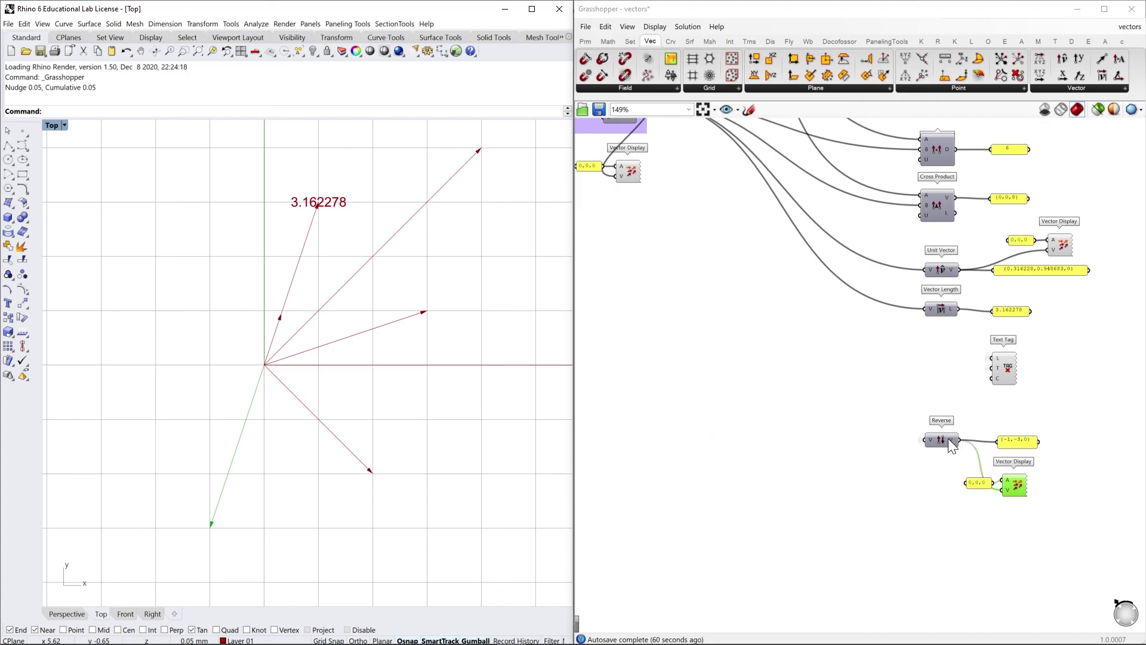